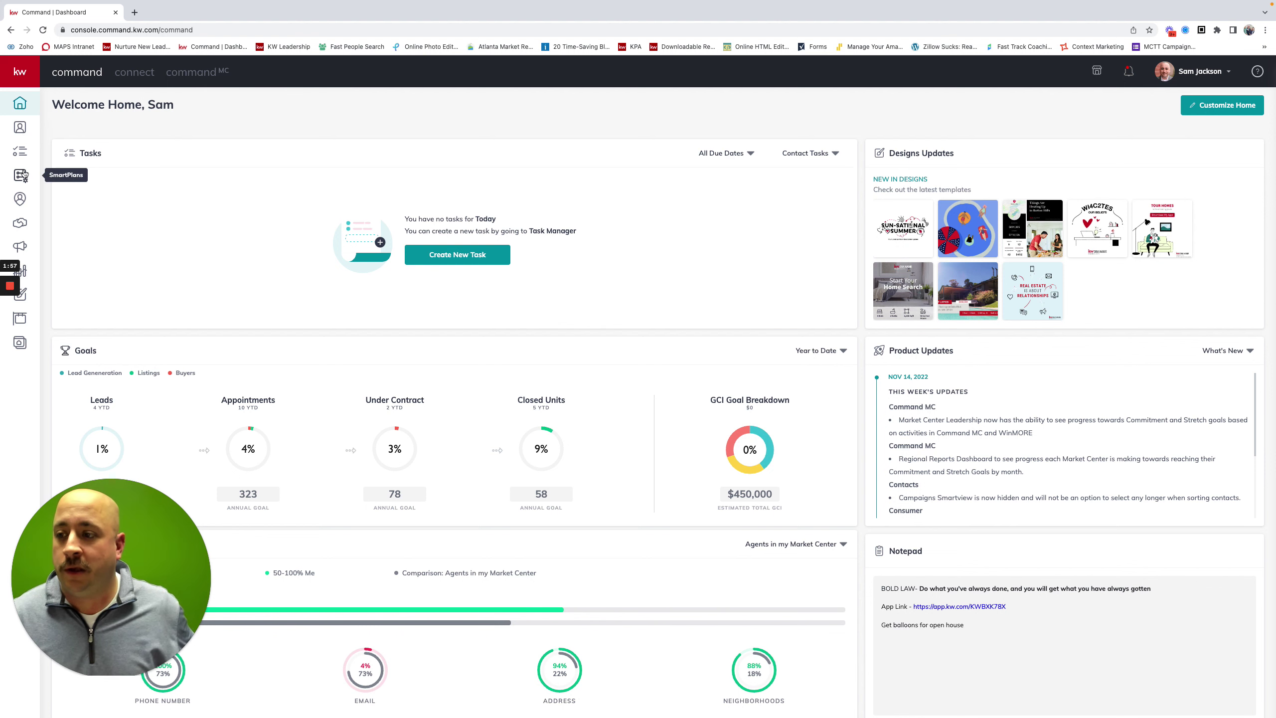
Step: Go to the SmartPlans section to list your own People Plans
{"action": "mouse_move", "coordinate": [50, 141]}
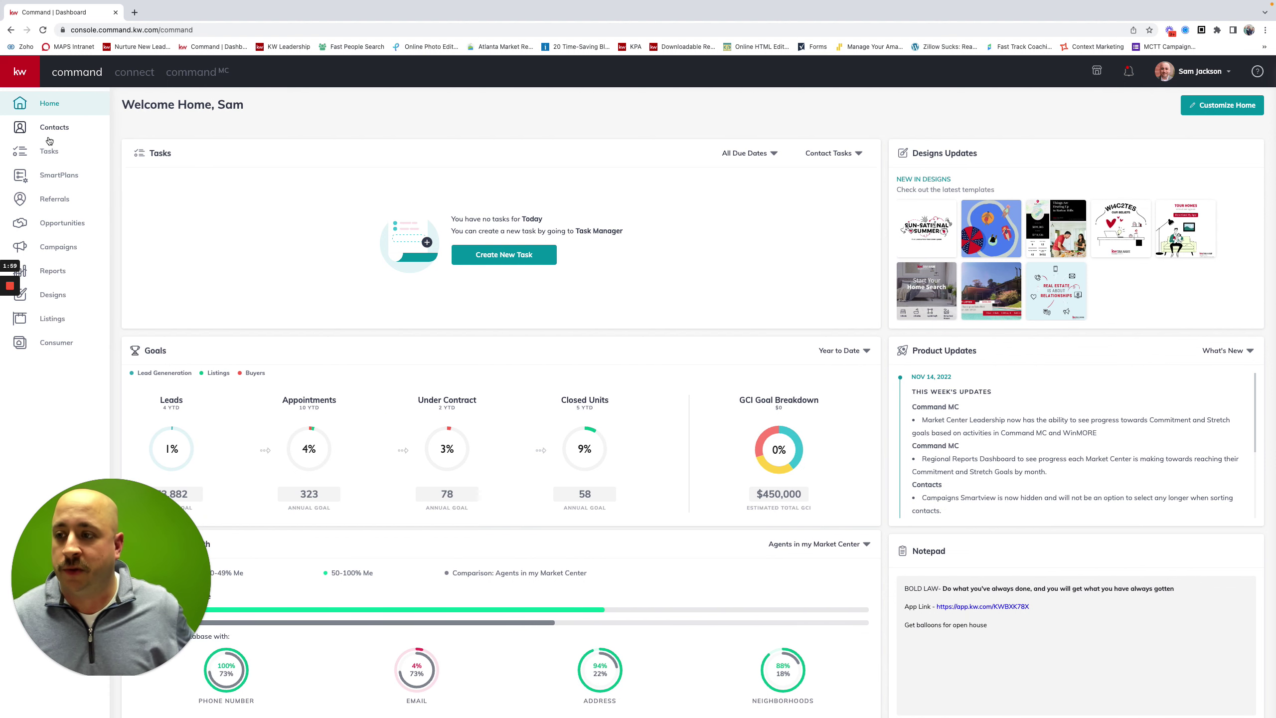
{"action": "left_click", "coordinate": [60, 180]}
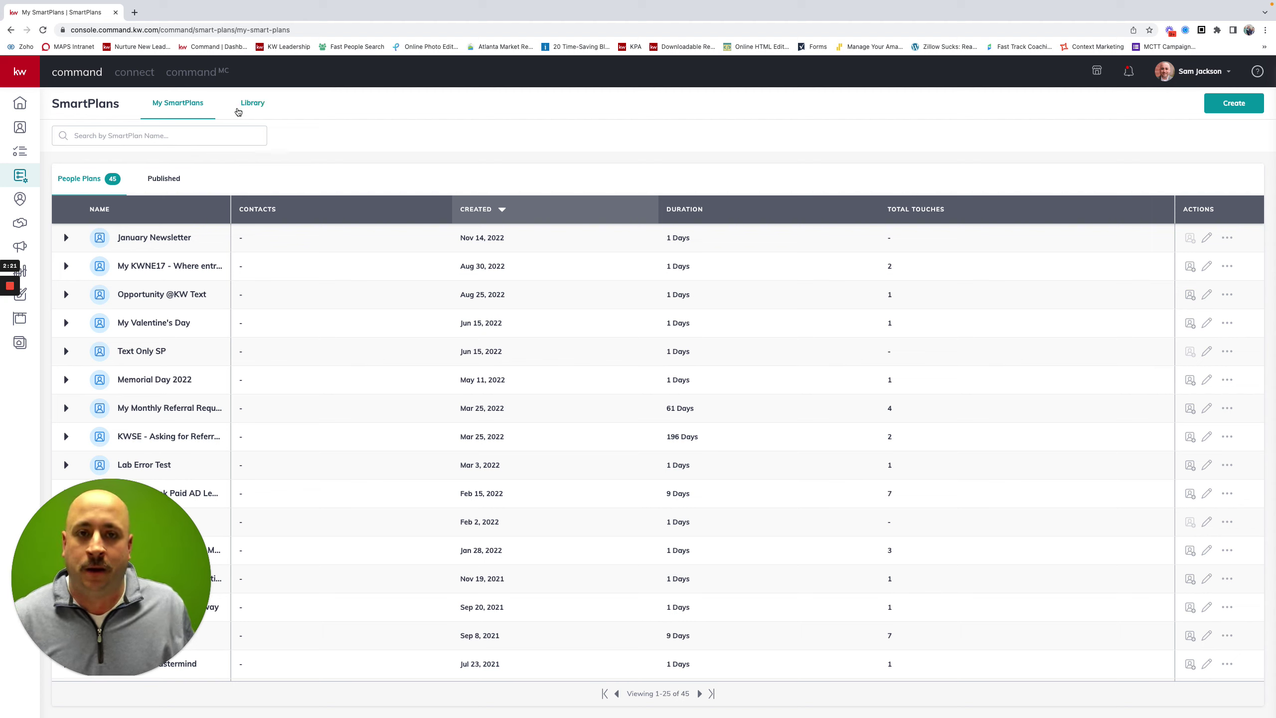
Step: Switch to the SmartPlans Library and change its search field from SmartPlan Name to Author Name
{"action": "left_click", "coordinate": [254, 106]}
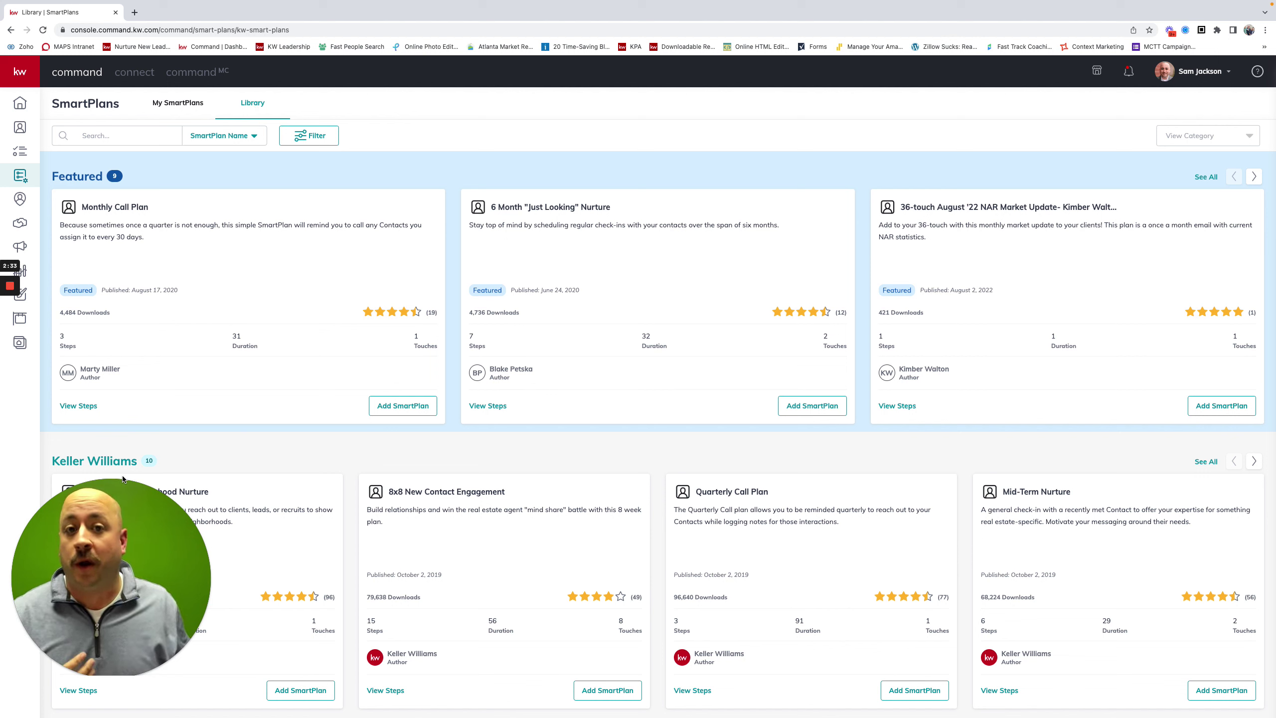
{"action": "left_click_drag", "start_coordinate": [103, 520], "coordinate": [1179, 483]}
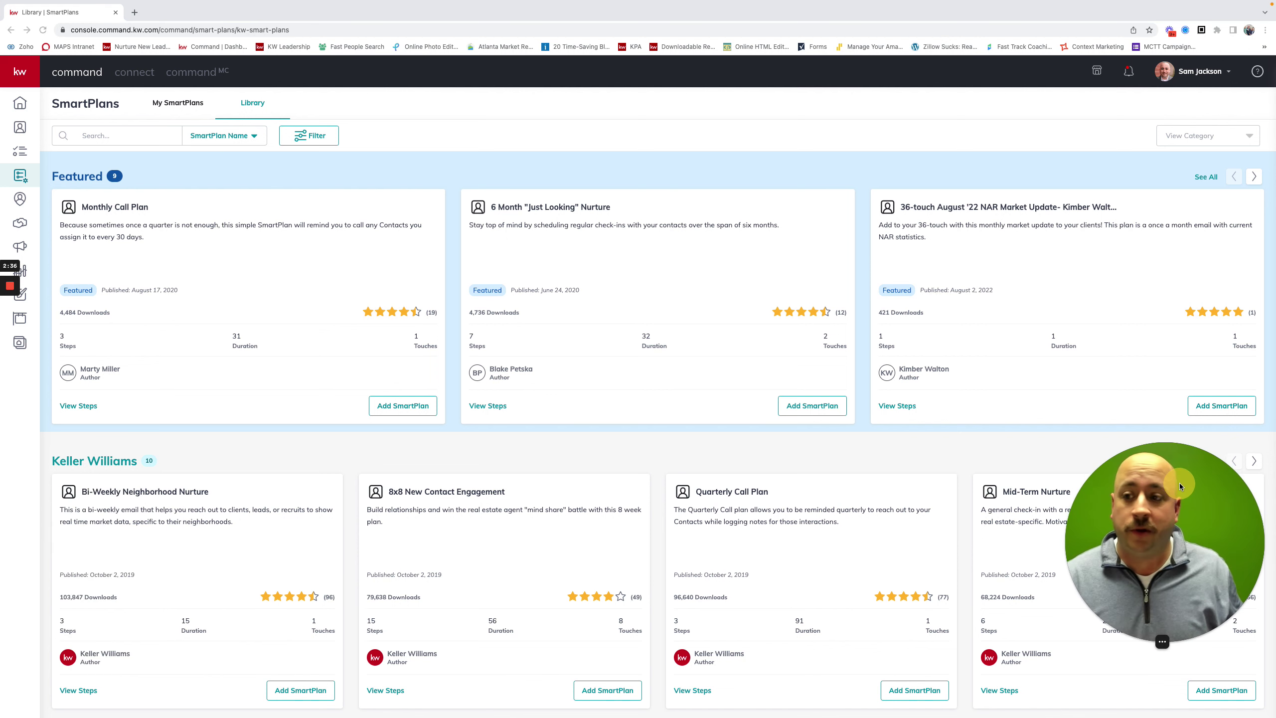
{"action": "left_click", "coordinate": [129, 136]}
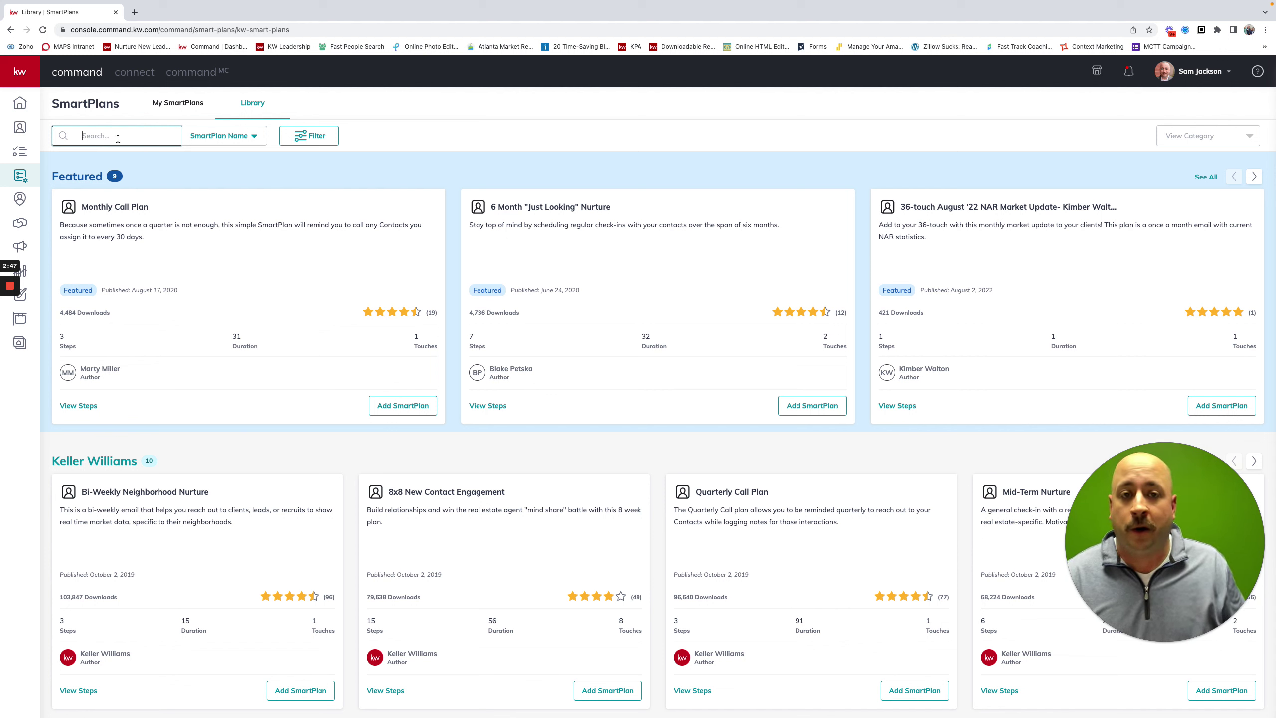
{"action": "left_click", "coordinate": [239, 139]}
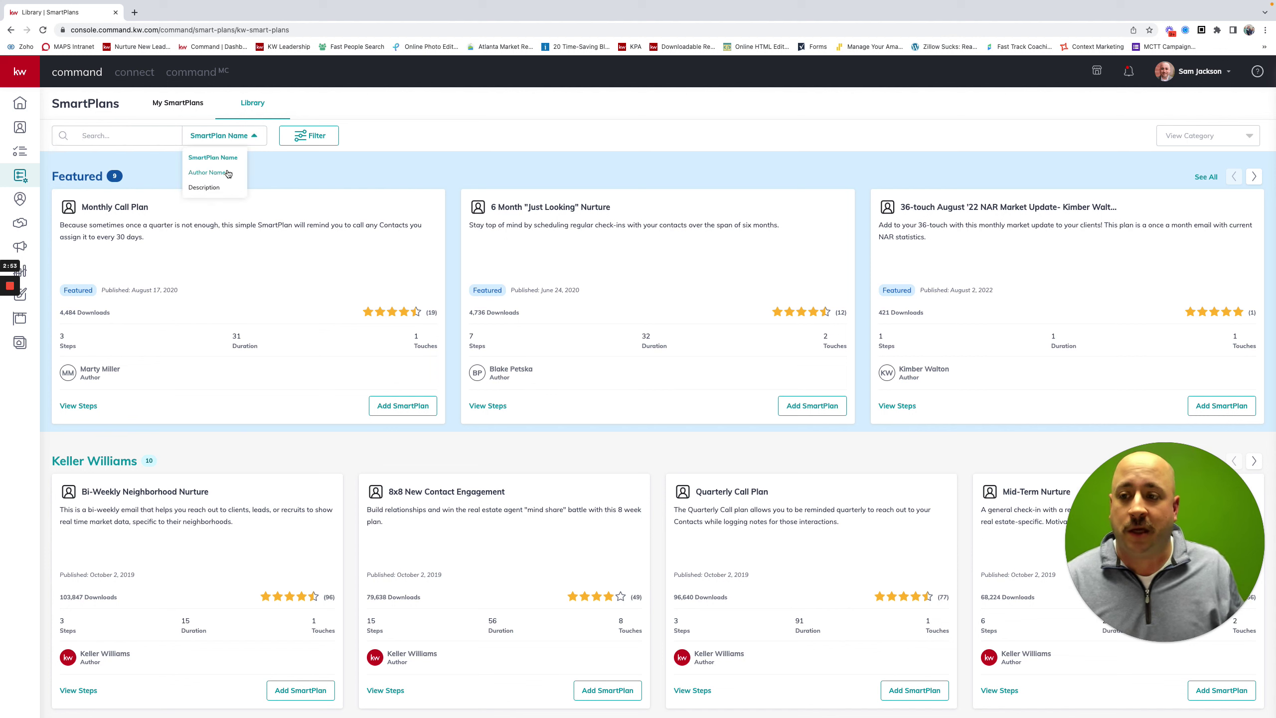
{"action": "left_click", "coordinate": [219, 175]}
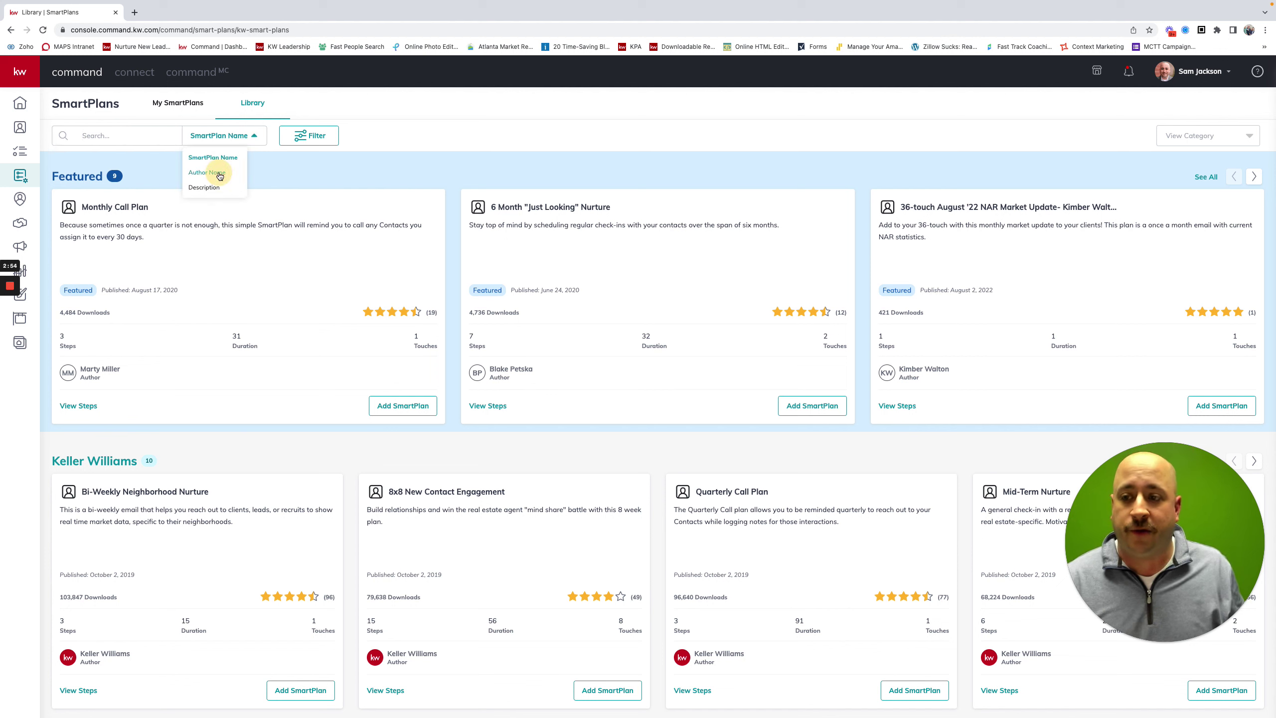
Step: Search the Library by the author's name to list their 19 plans
{"action": "left_click", "coordinate": [142, 140]}
{"action": "type", "text": "Sam Jackson"}
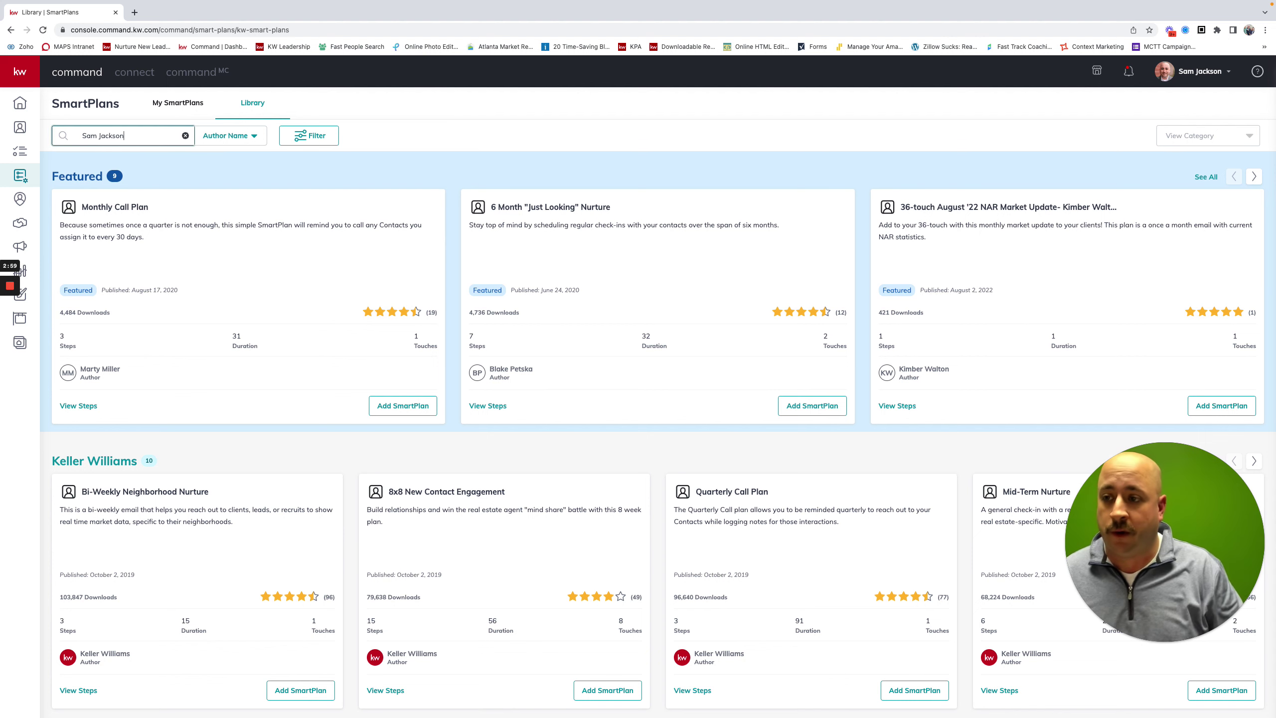
{"action": "key", "text": "Return"}
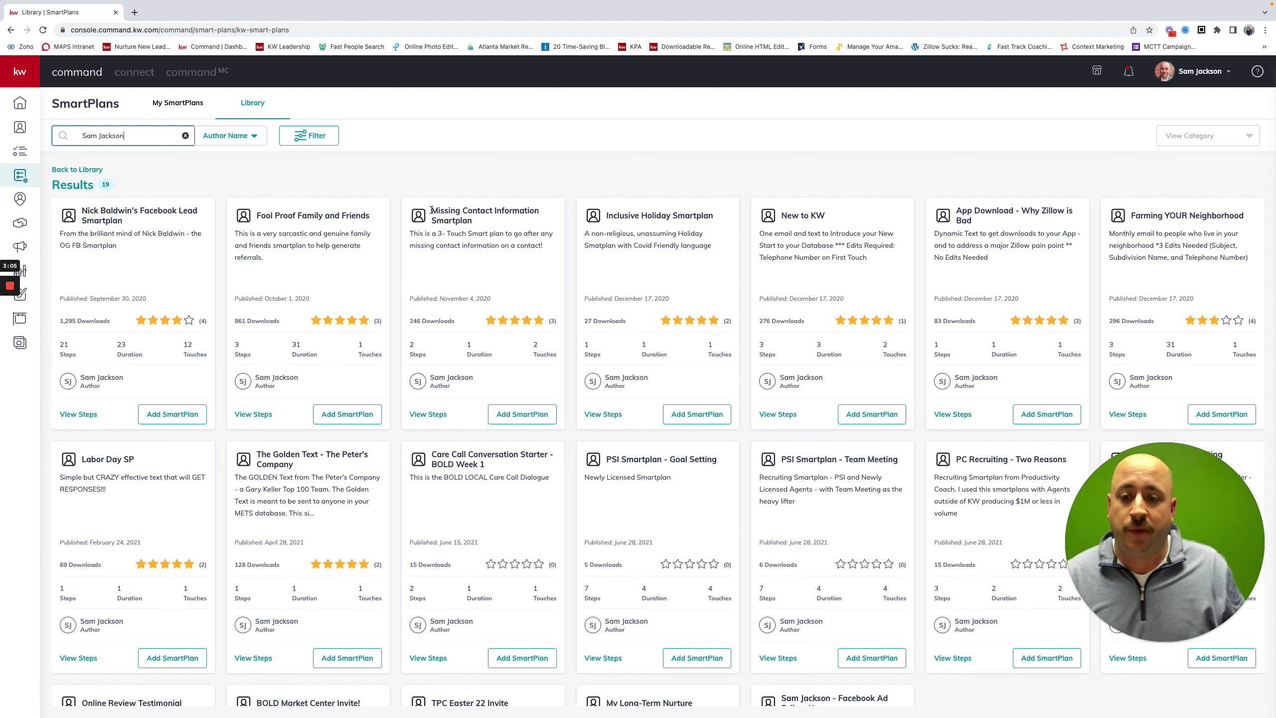
Step: Try adding and downloading Missing Contact Information Smartplan, then dismiss the already-in-library error
{"action": "left_click_drag", "start_coordinate": [432, 211], "coordinate": [555, 225]}
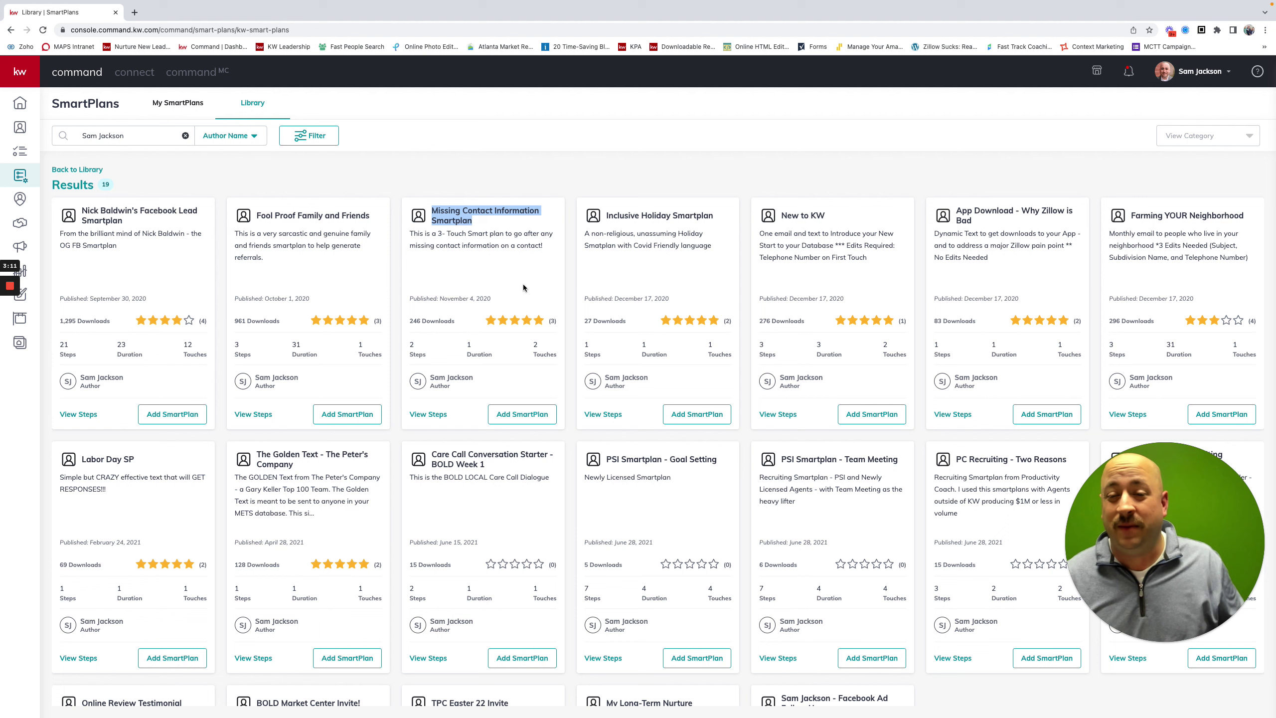
{"action": "left_click", "coordinate": [522, 414]}
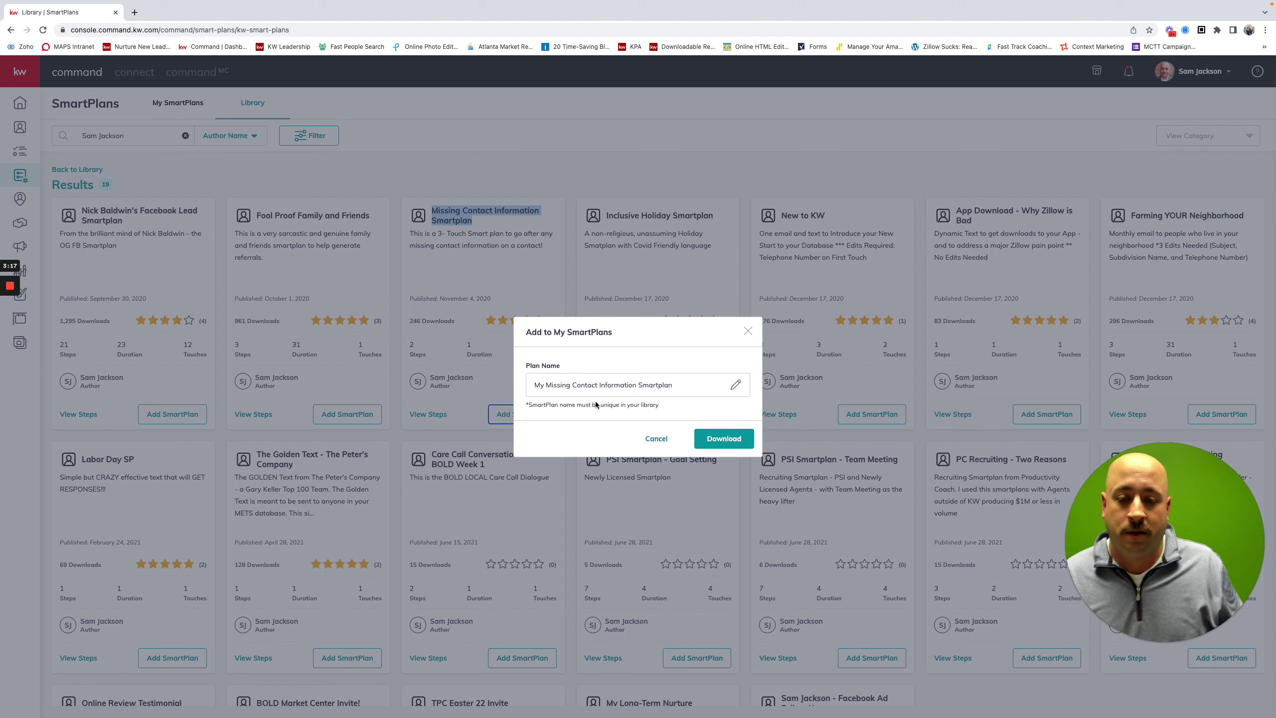
{"action": "left_click", "coordinate": [723, 441]}
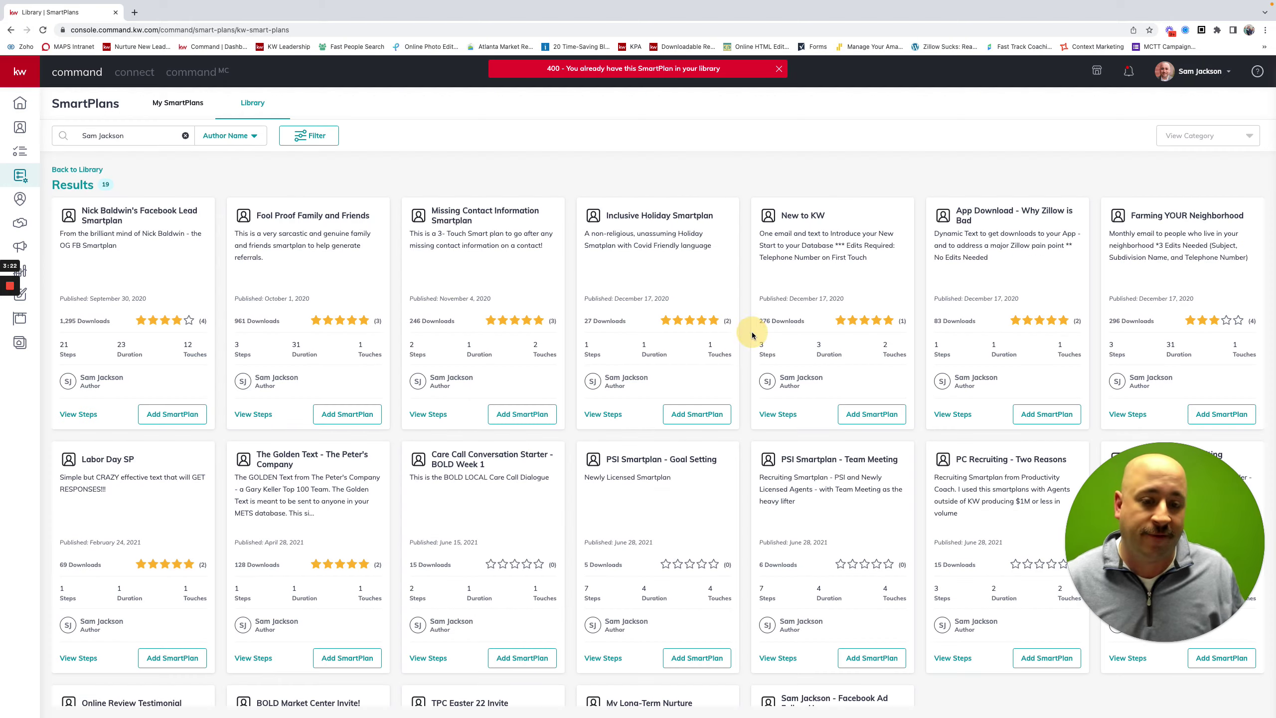
{"action": "left_click", "coordinate": [749, 332]}
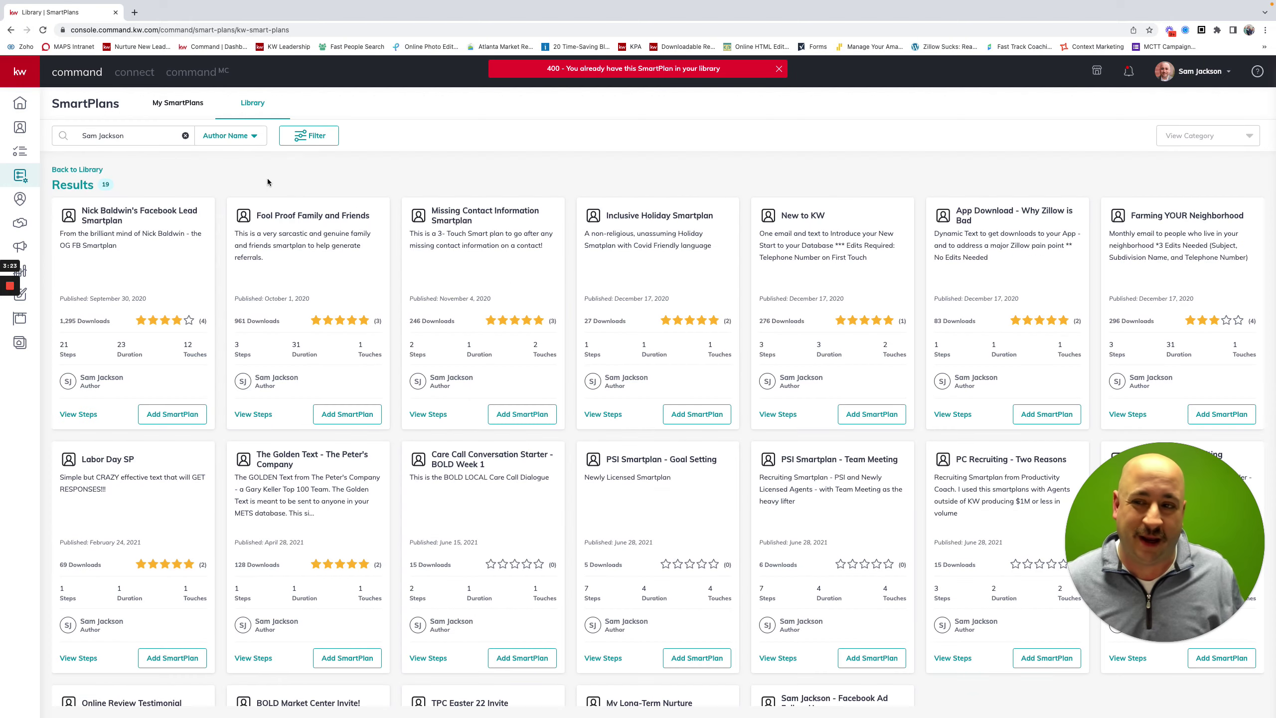
Step: Search My SmartPlans for 'missing' and edit the Nov 4, 2020 Missing Contact Information Smartplan
{"action": "left_click", "coordinate": [169, 112]}
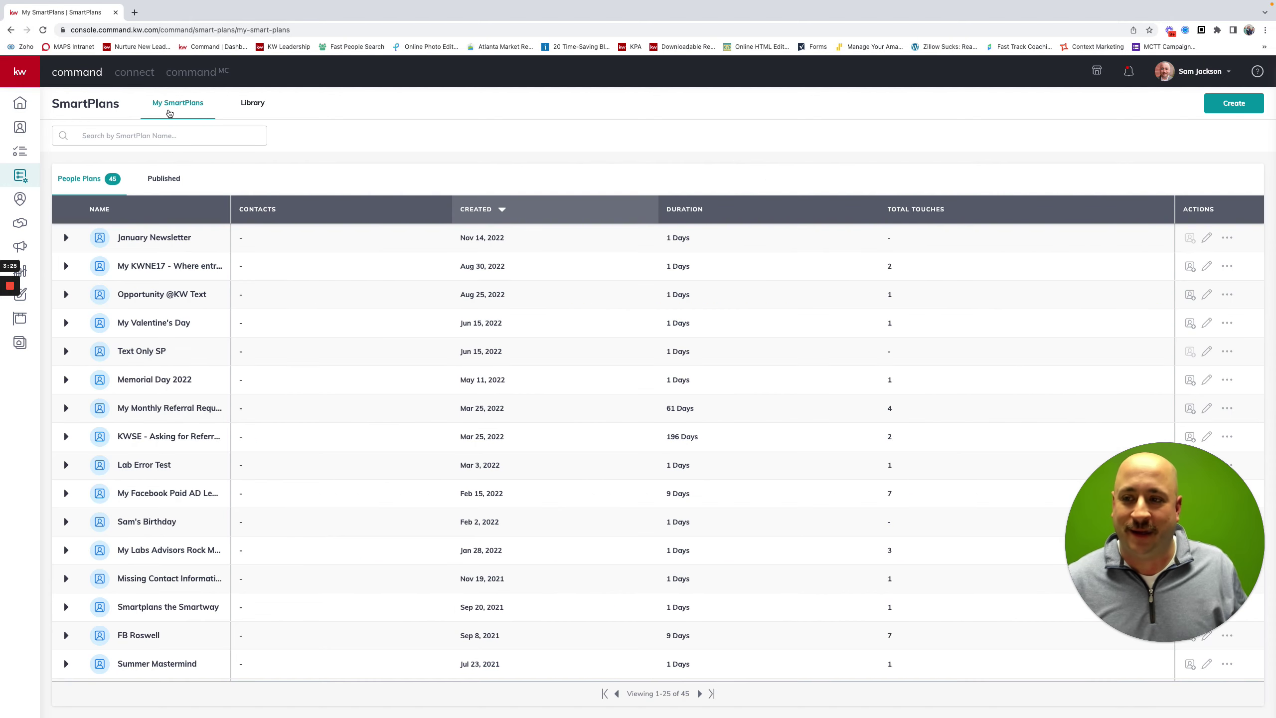
{"action": "left_click", "coordinate": [171, 134]}
{"action": "type", "text": "m"}
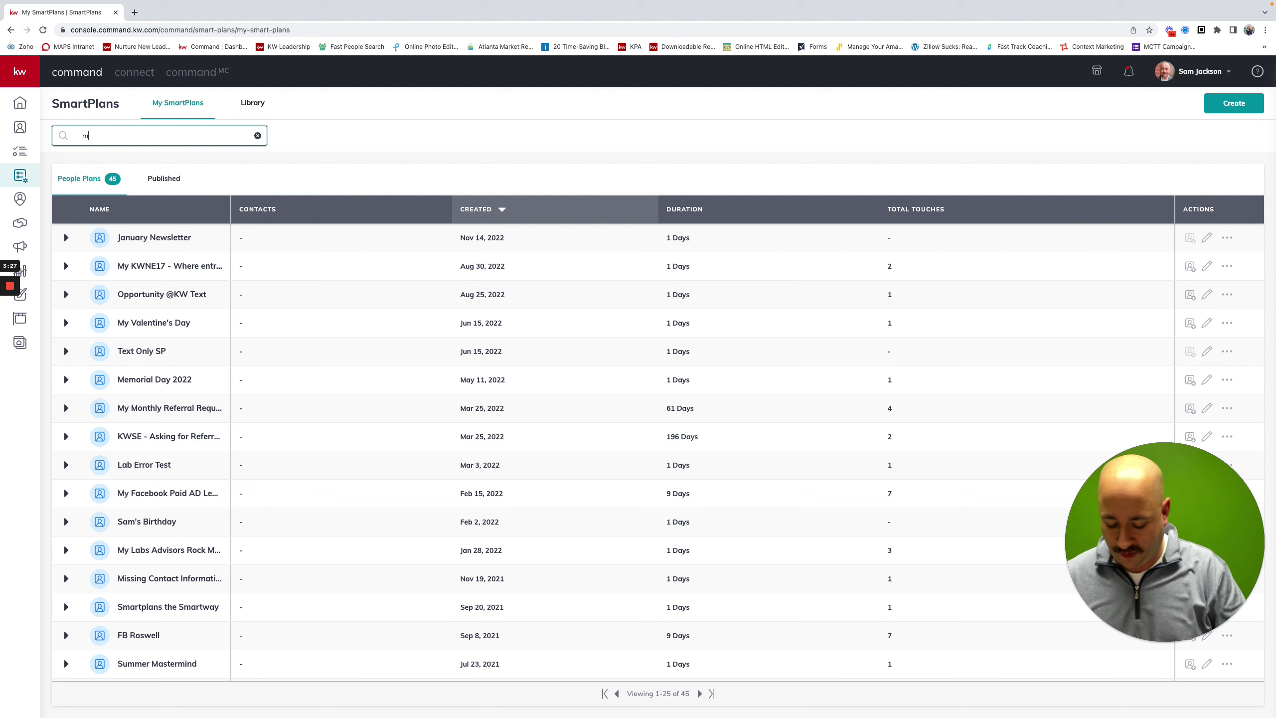
{"action": "type", "text": "issing"}
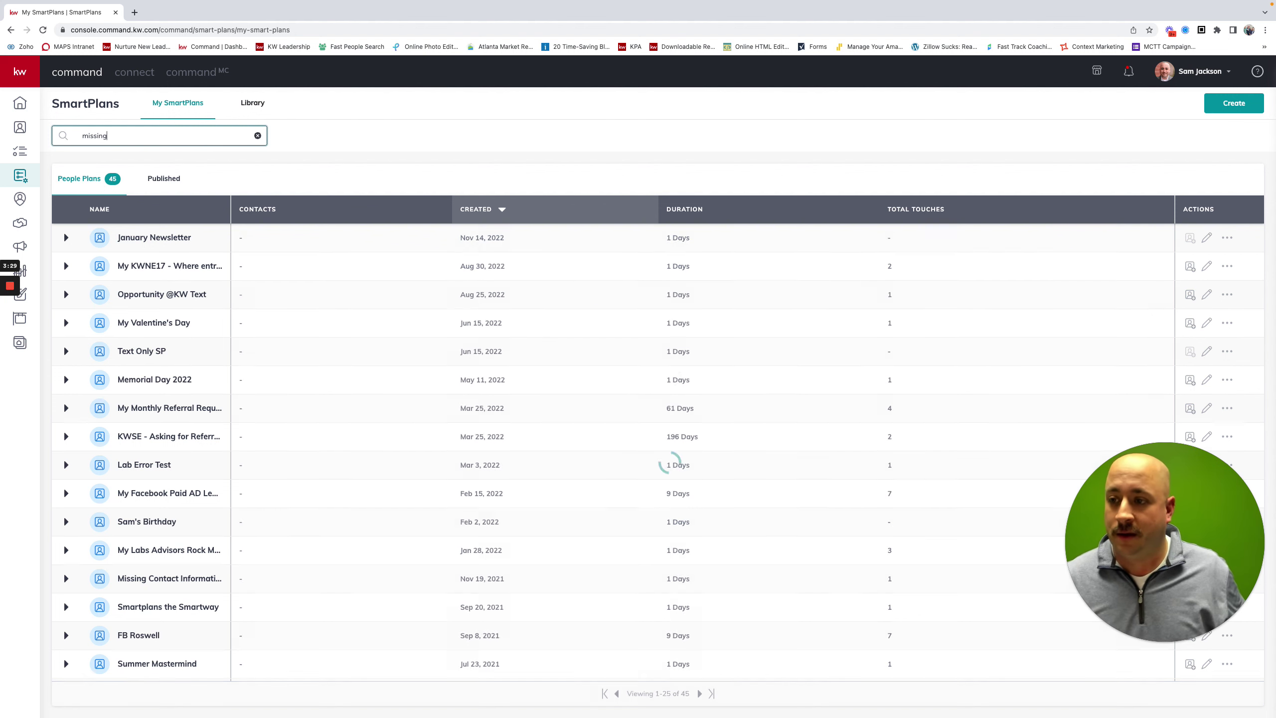
{"action": "left_click", "coordinate": [159, 204]}
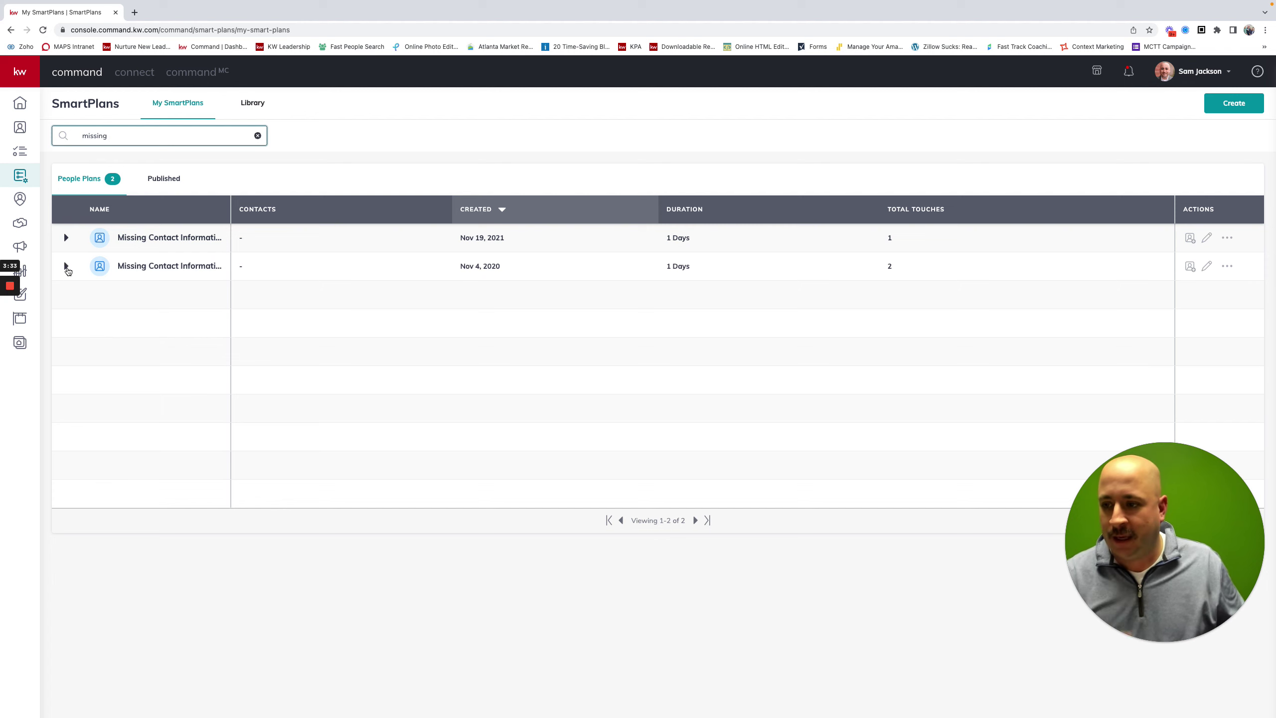
{"action": "left_click", "coordinate": [1206, 267]}
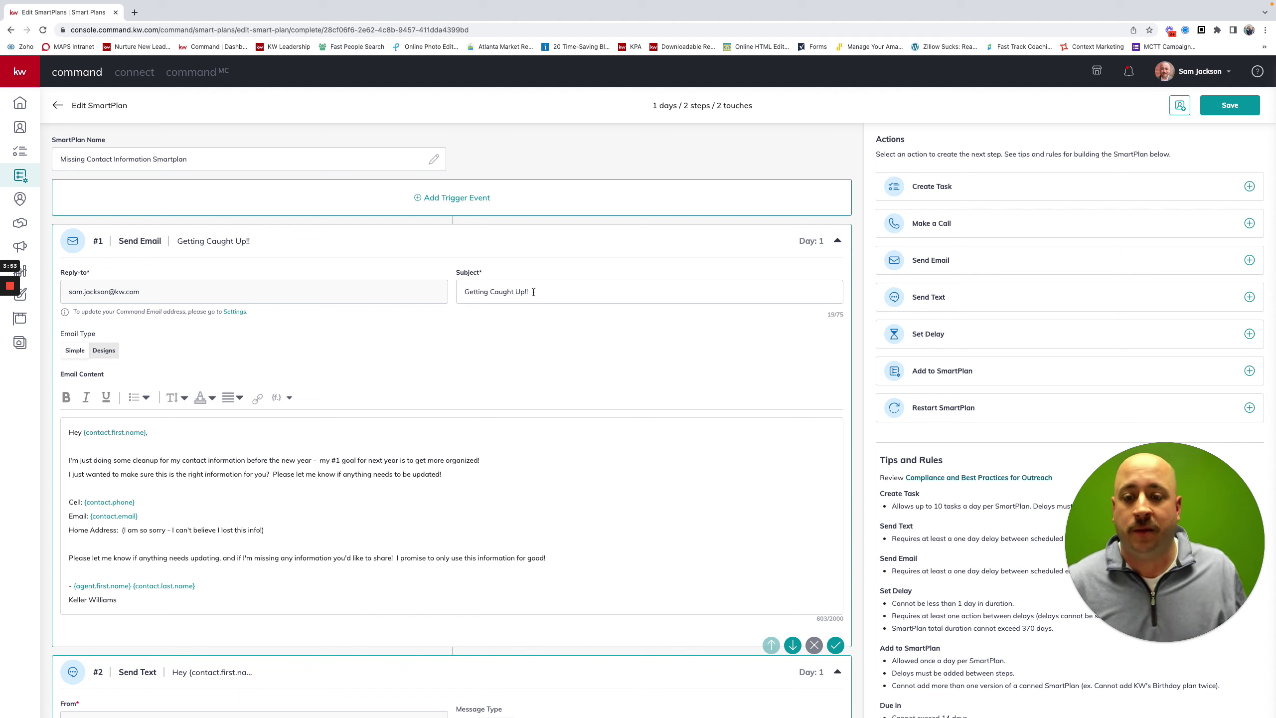
{"action": "left_click_drag", "start_coordinate": [533, 292], "coordinate": [450, 292]}
{"action": "scroll", "coordinate": [529, 330], "scroll_direction": "down", "scroll_amount": 1}
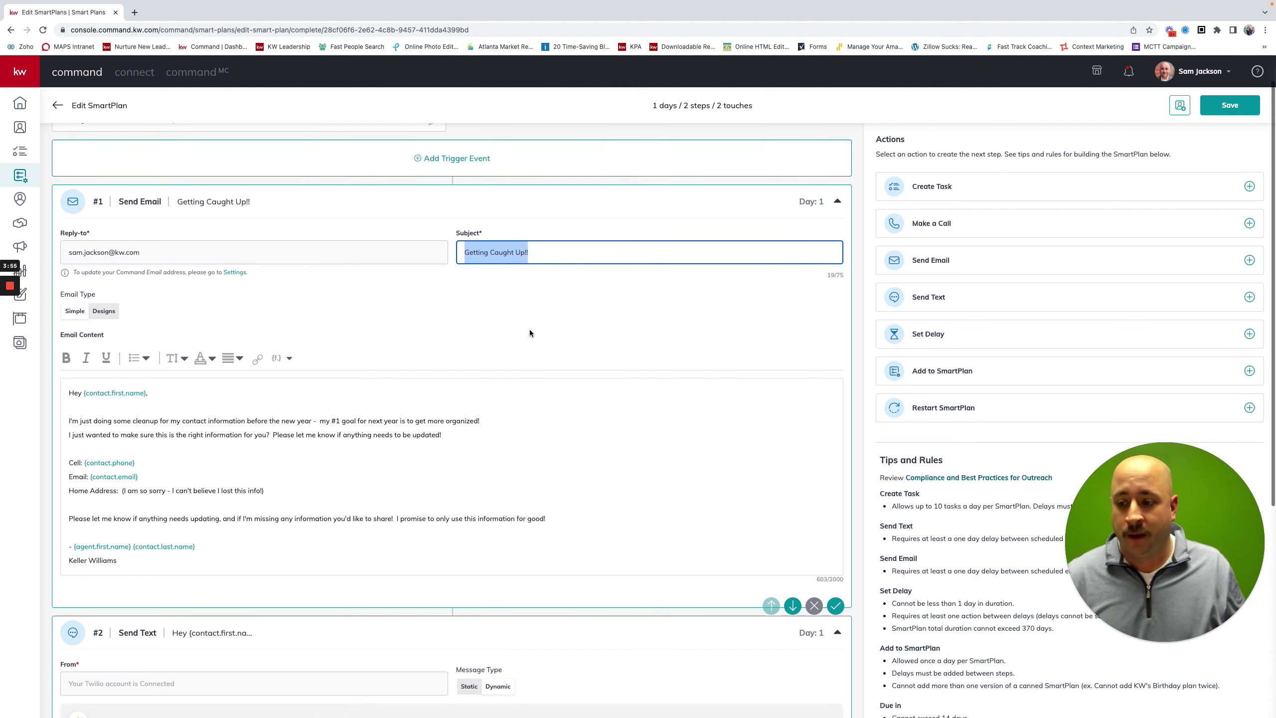
{"action": "scroll", "coordinate": [529, 333], "scroll_direction": "down", "scroll_amount": 1}
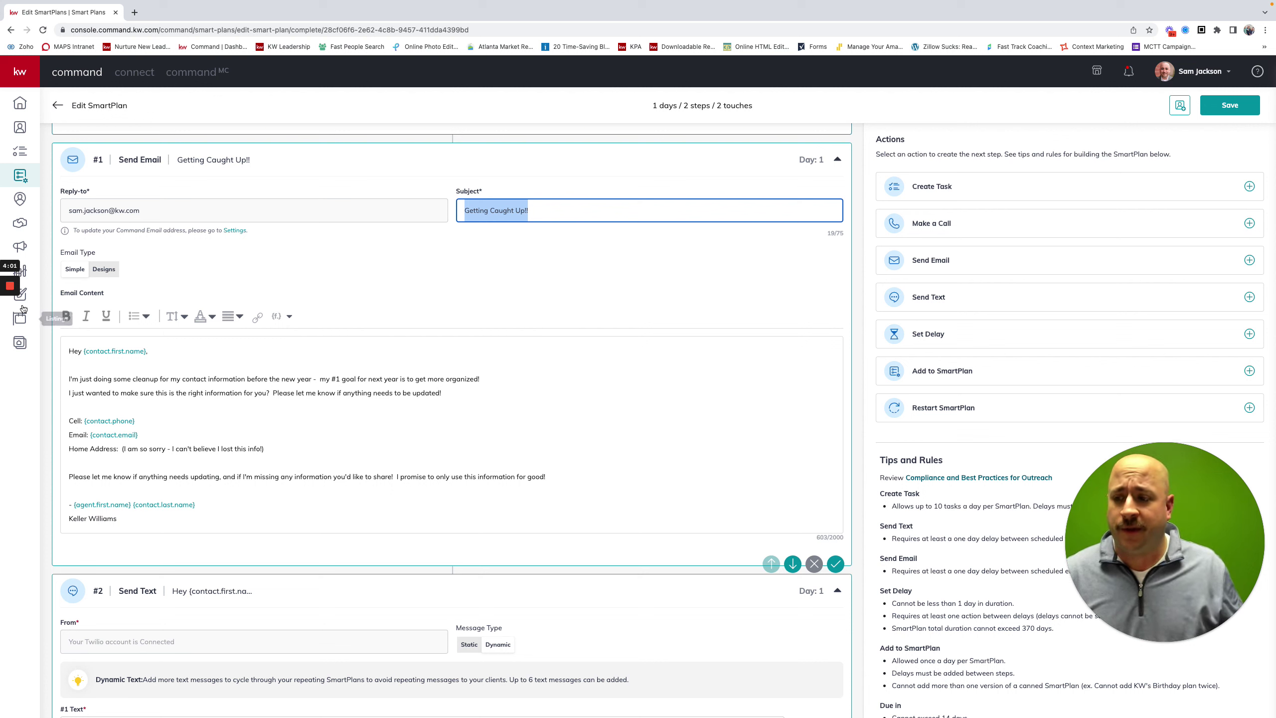
{"action": "mouse_move", "coordinate": [15, 288]}
{"action": "left_click", "coordinate": [12, 326]}
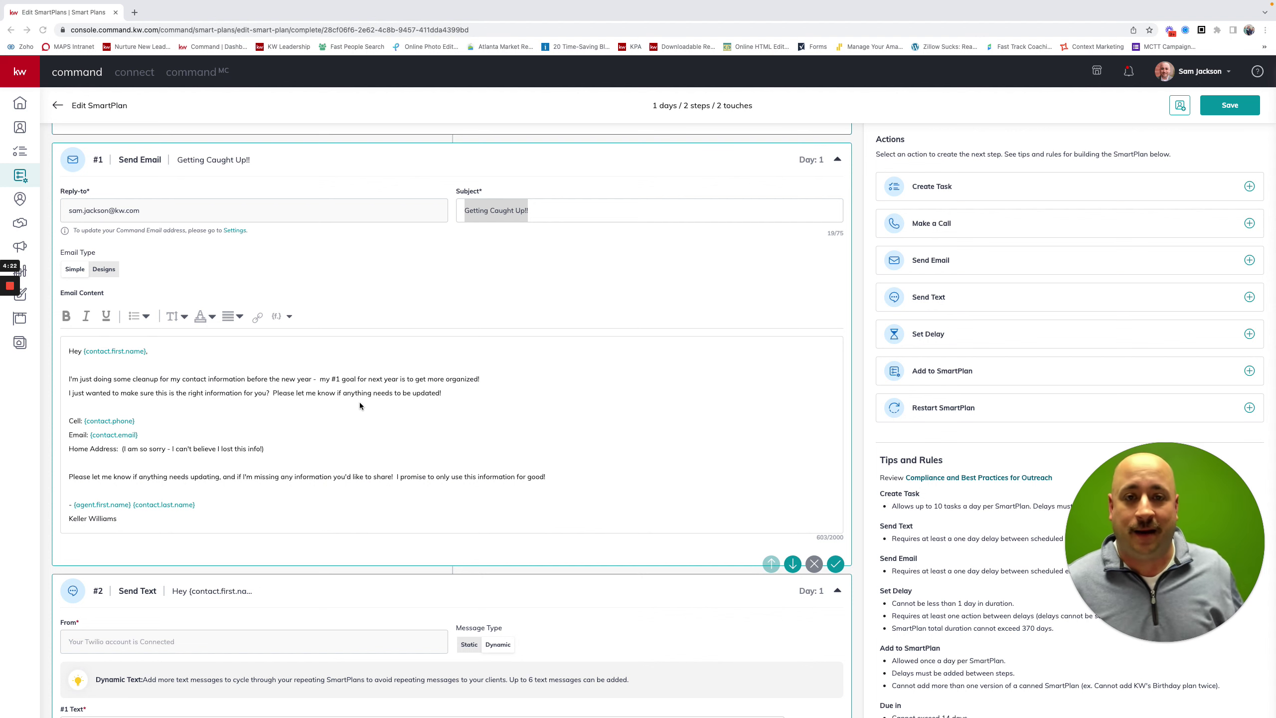
{"action": "scroll", "coordinate": [320, 403], "scroll_direction": "down", "scroll_amount": 1}
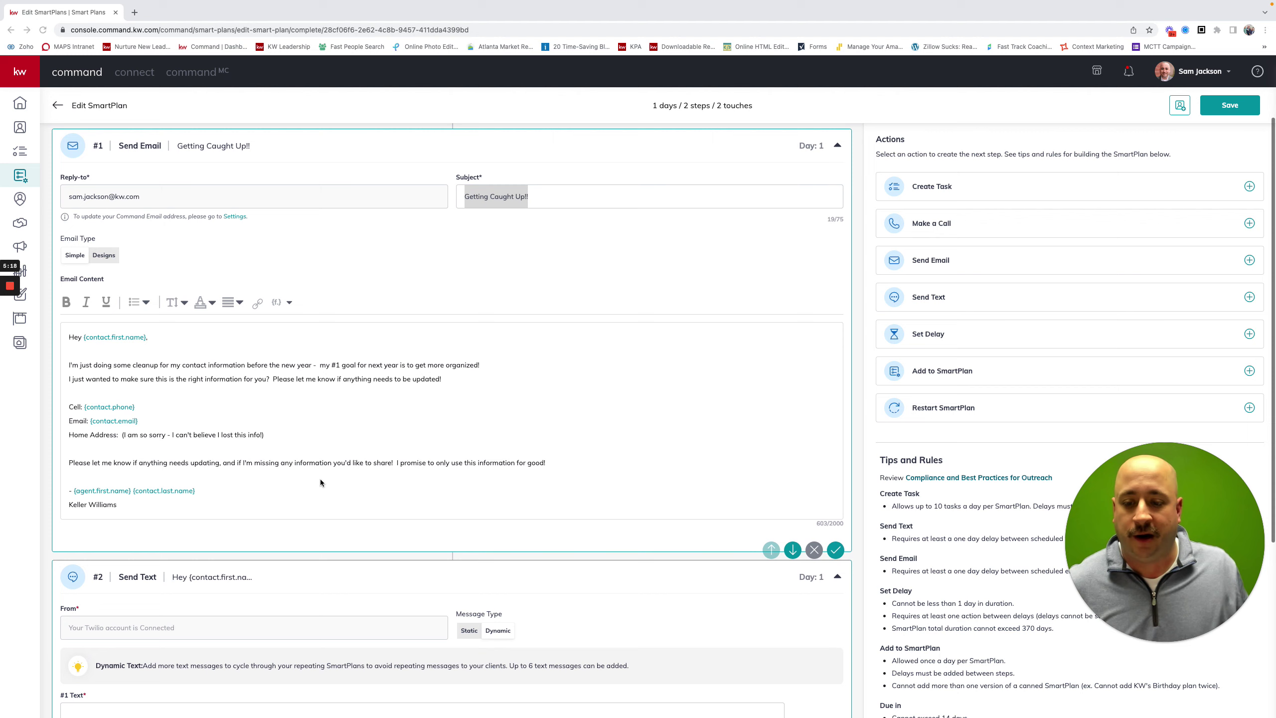
{"action": "scroll", "coordinate": [320, 479], "scroll_direction": "down", "scroll_amount": 1}
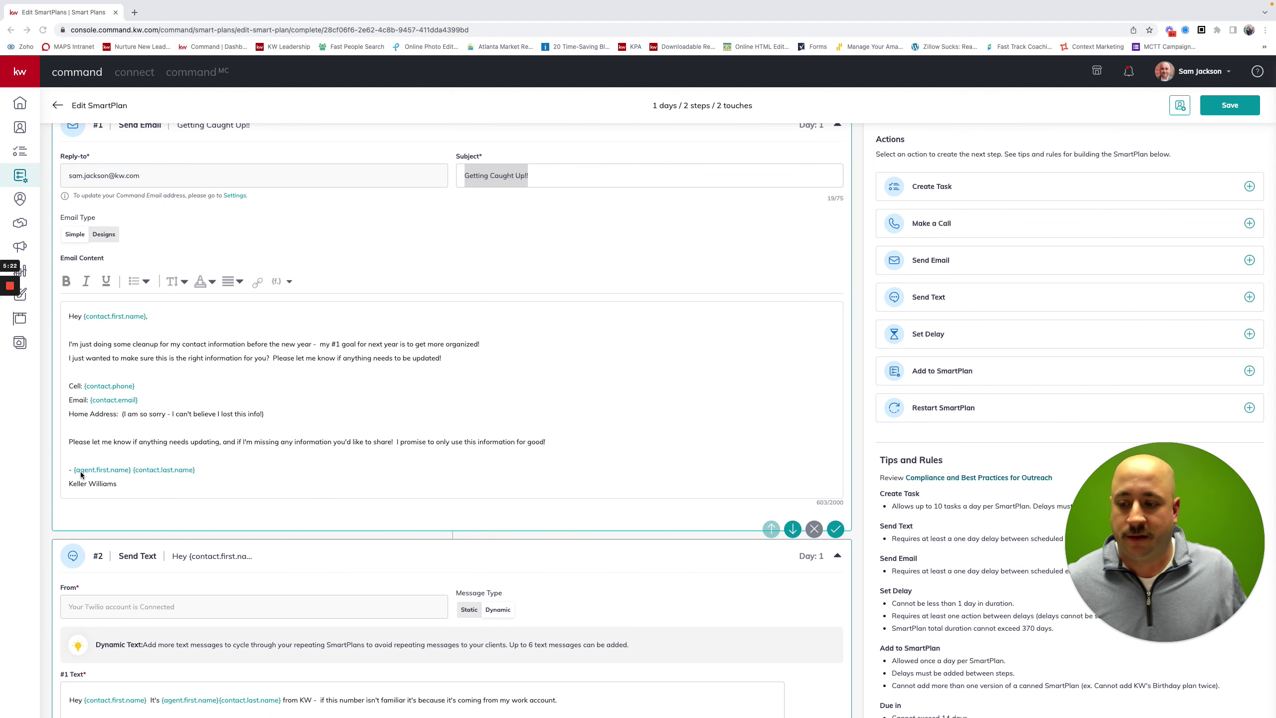
Step: Replace {contact.last.name} in the email signature with the agent.last.name merge field
{"action": "left_click", "coordinate": [196, 469]}
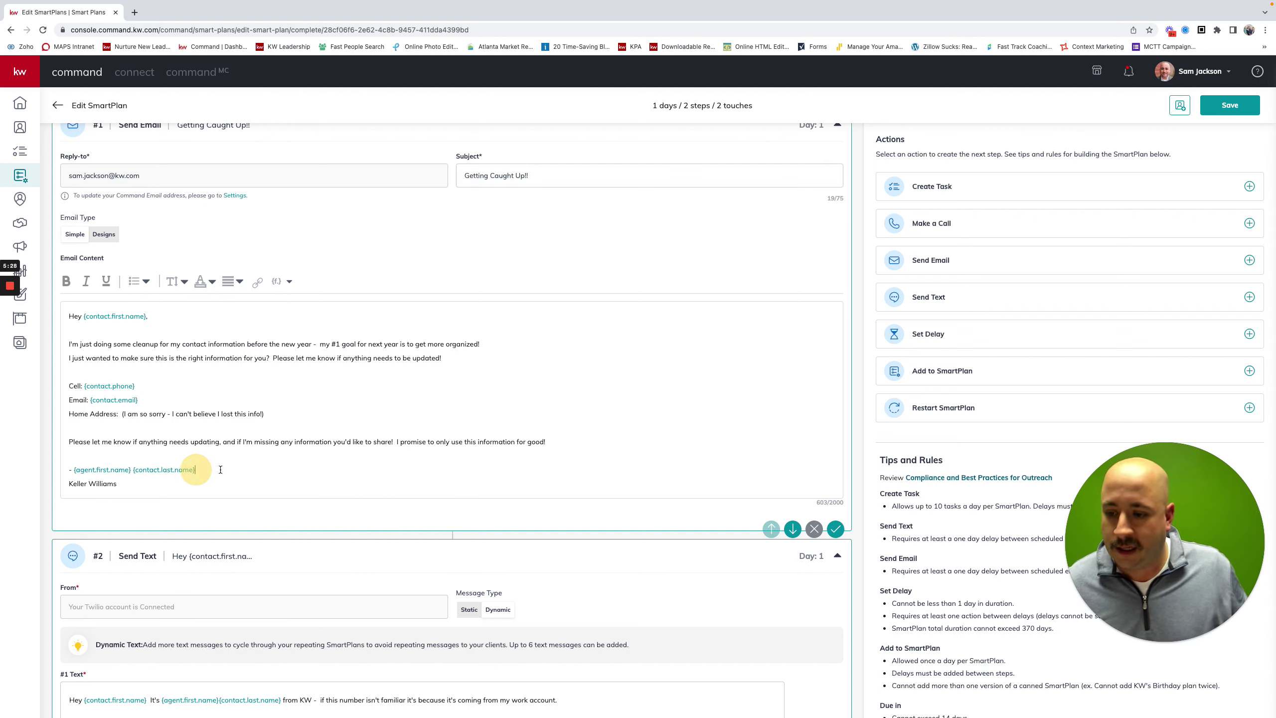
{"action": "key", "text": "BackSpace"}
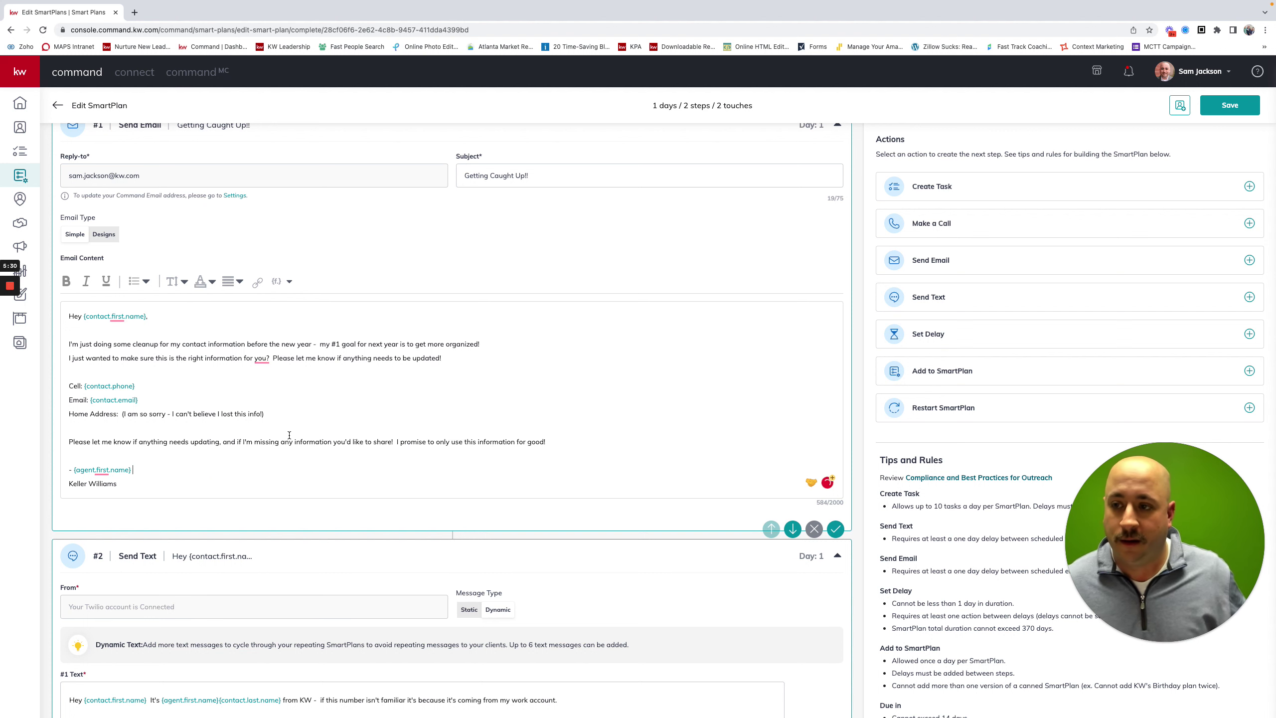
{"action": "scroll", "coordinate": [290, 435], "scroll_direction": "up", "scroll_amount": 2}
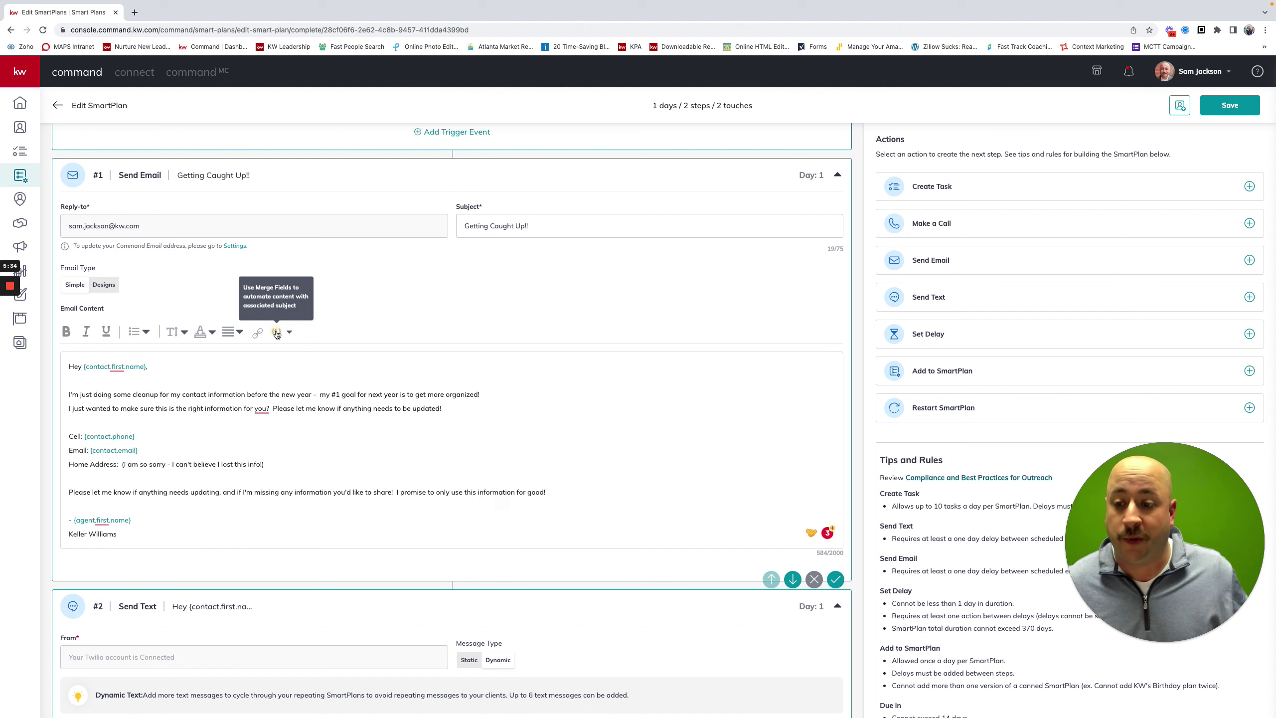
{"action": "left_click", "coordinate": [276, 334]}
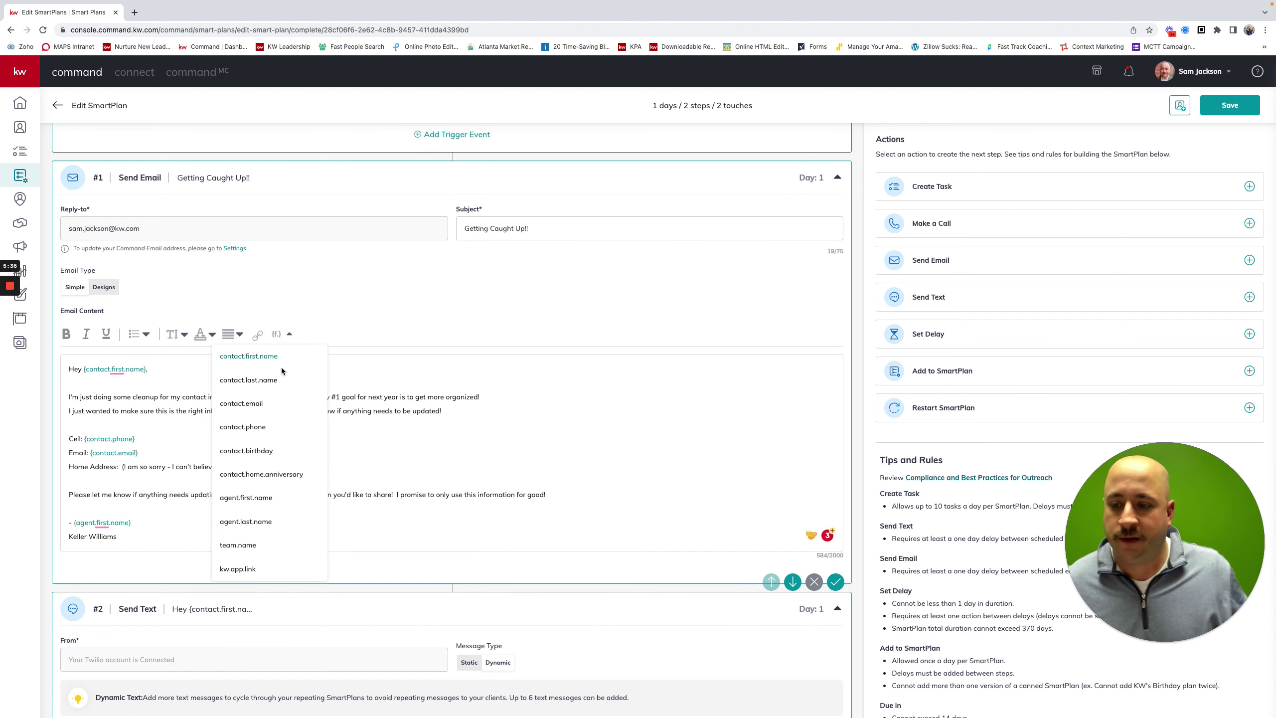
{"action": "left_click", "coordinate": [266, 523]}
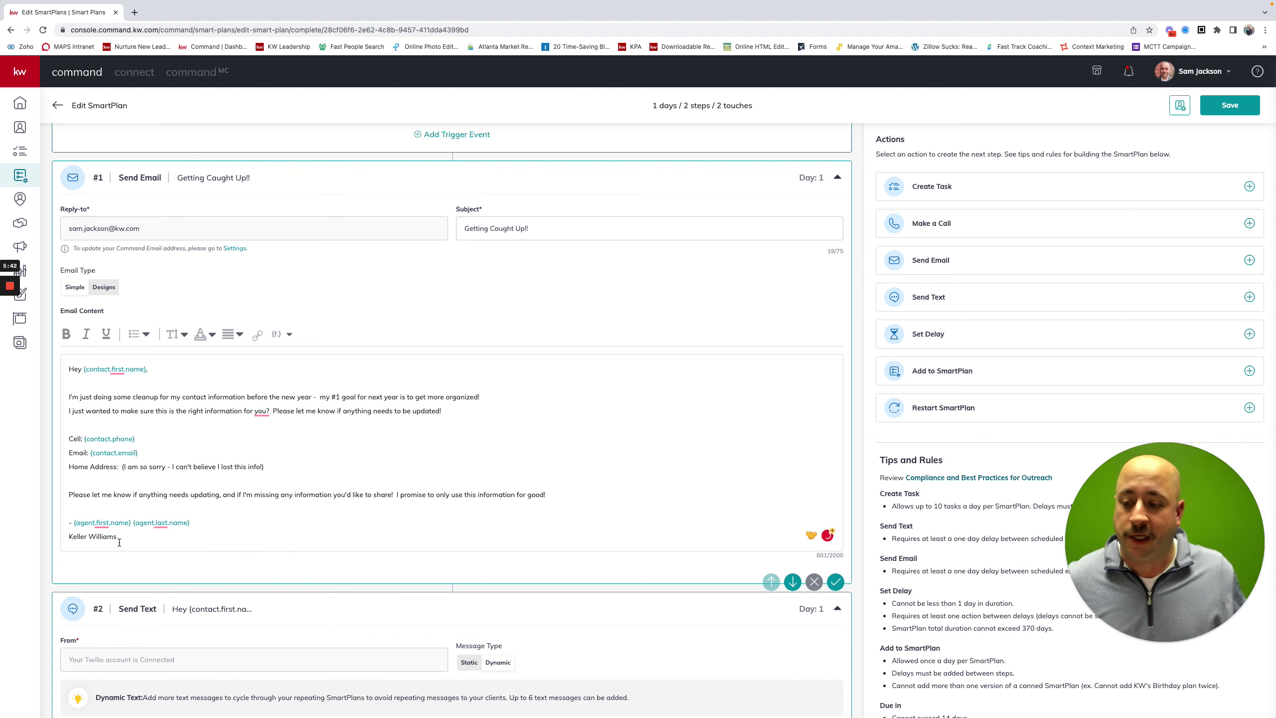
{"action": "left_click_drag", "start_coordinate": [119, 542], "coordinate": [65, 535]}
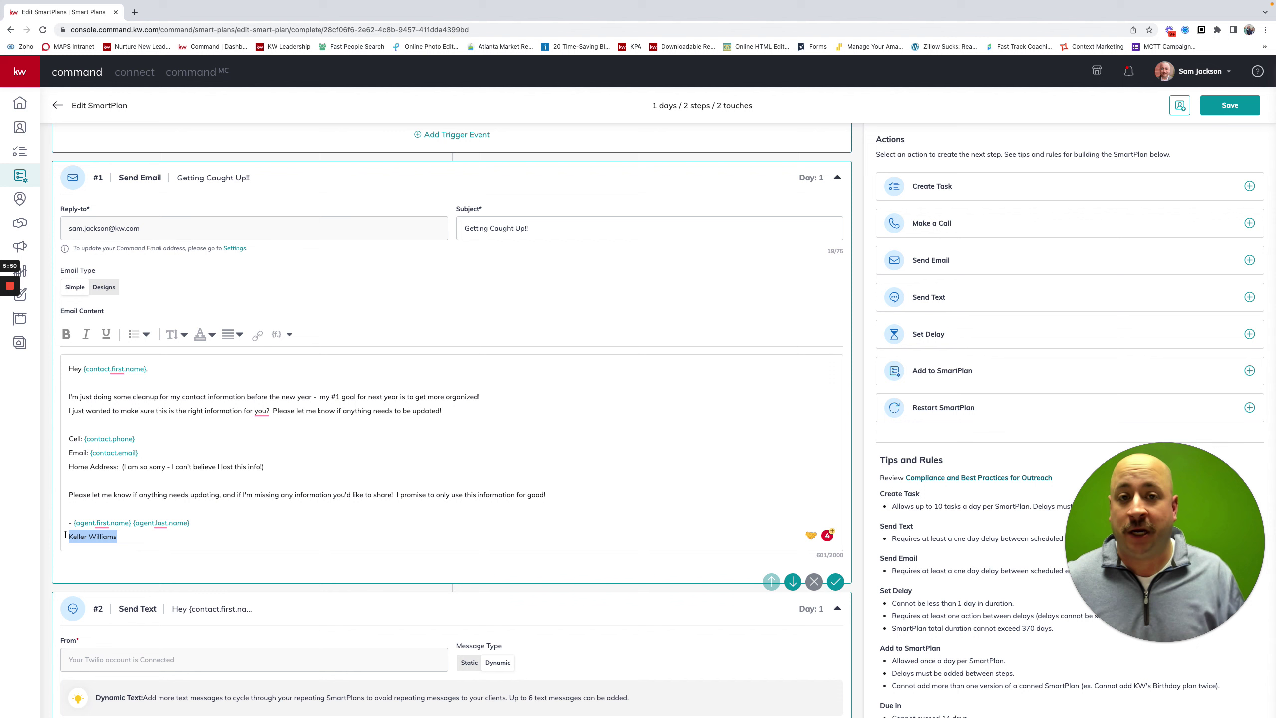
{"action": "left_click", "coordinate": [487, 322]}
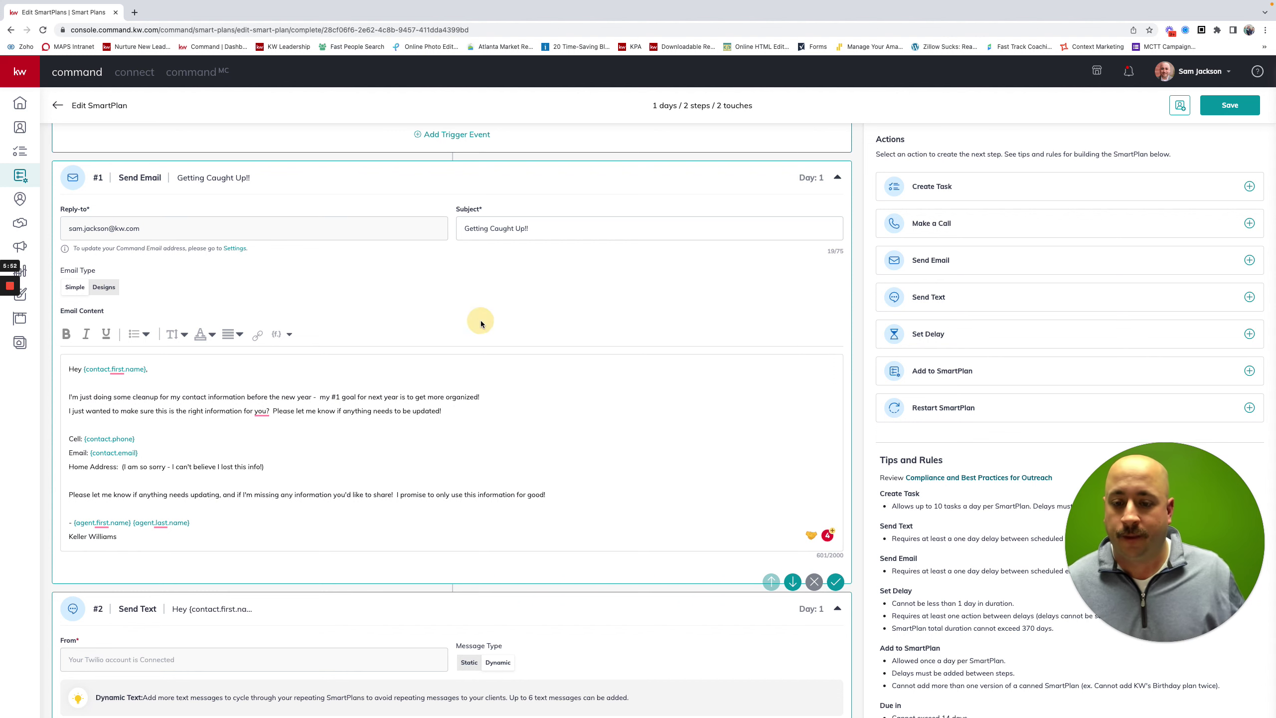
{"action": "scroll", "coordinate": [487, 322], "scroll_direction": "down", "scroll_amount": 2}
Step: In #1 Text, swap {contact.last.name} for agent.last.name after the agent's first name
{"action": "scroll", "coordinate": [487, 322], "scroll_direction": "down", "scroll_amount": 5}
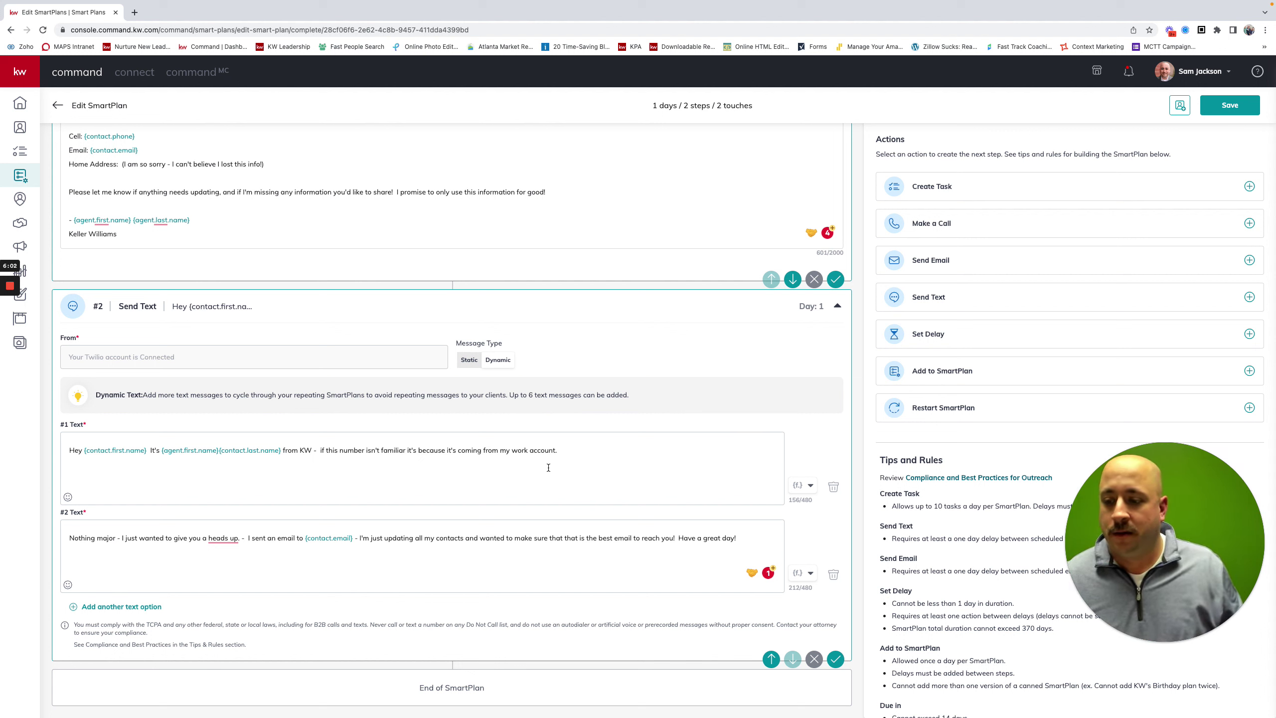
{"action": "left_click", "coordinate": [284, 451]}
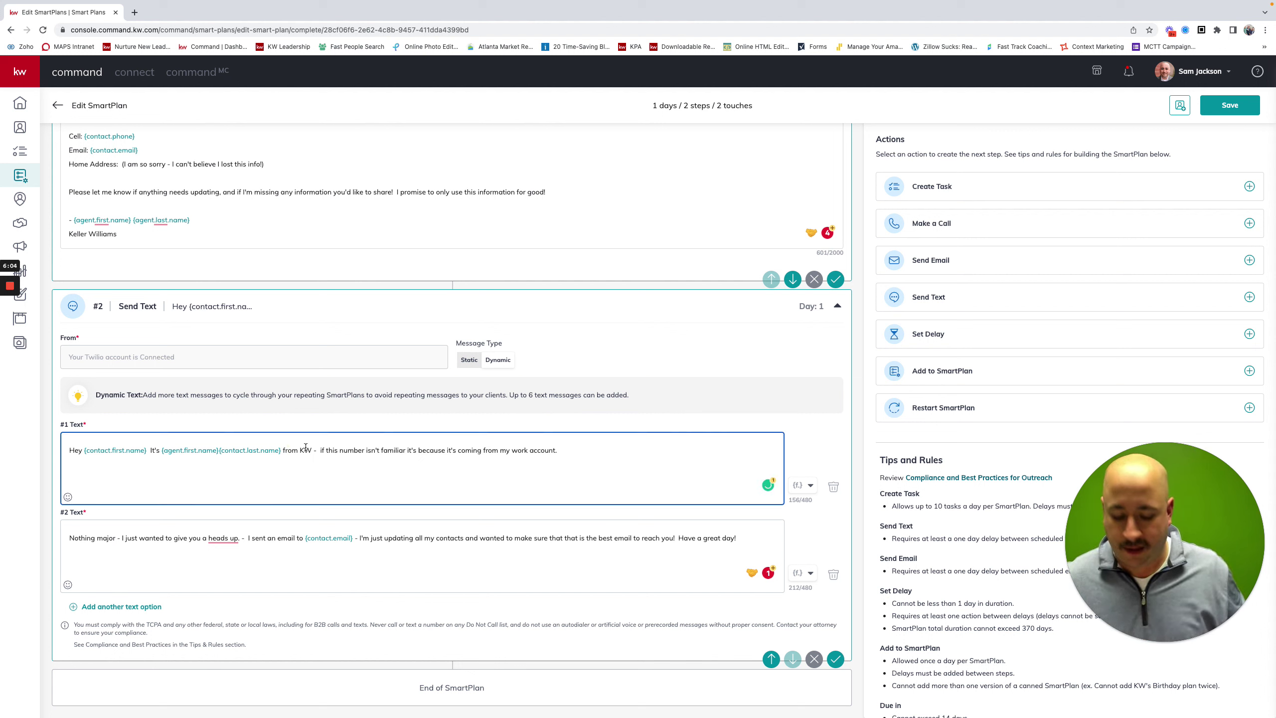
{"action": "key", "text": "BackSpace"}
{"action": "key", "text": "BackSpace"}
{"action": "key", "text": "BackSpace"}
{"action": "key", "text": "BackSpace"}
{"action": "key", "text": "BackSpace"}
{"action": "key", "text": "BackSpace"}
{"action": "key", "text": "BackSpace"}
{"action": "key", "text": "BackSpace"}
{"action": "key", "text": "BackSpace"}
{"action": "key", "text": "BackSpace"}
{"action": "key", "text": "BackSpace"}
{"action": "key", "text": "BackSpace"}
{"action": "key", "text": "BackSpace"}
{"action": "key", "text": "BackSpace"}
{"action": "key", "text": "BackSpace"}
{"action": "key", "text": "BackSpace"}
{"action": "key", "text": "BackSpace"}
{"action": "key", "text": "BackSpace"}
{"action": "key", "text": "BackSpace"}
{"action": "key", "text": "BackSpace"}
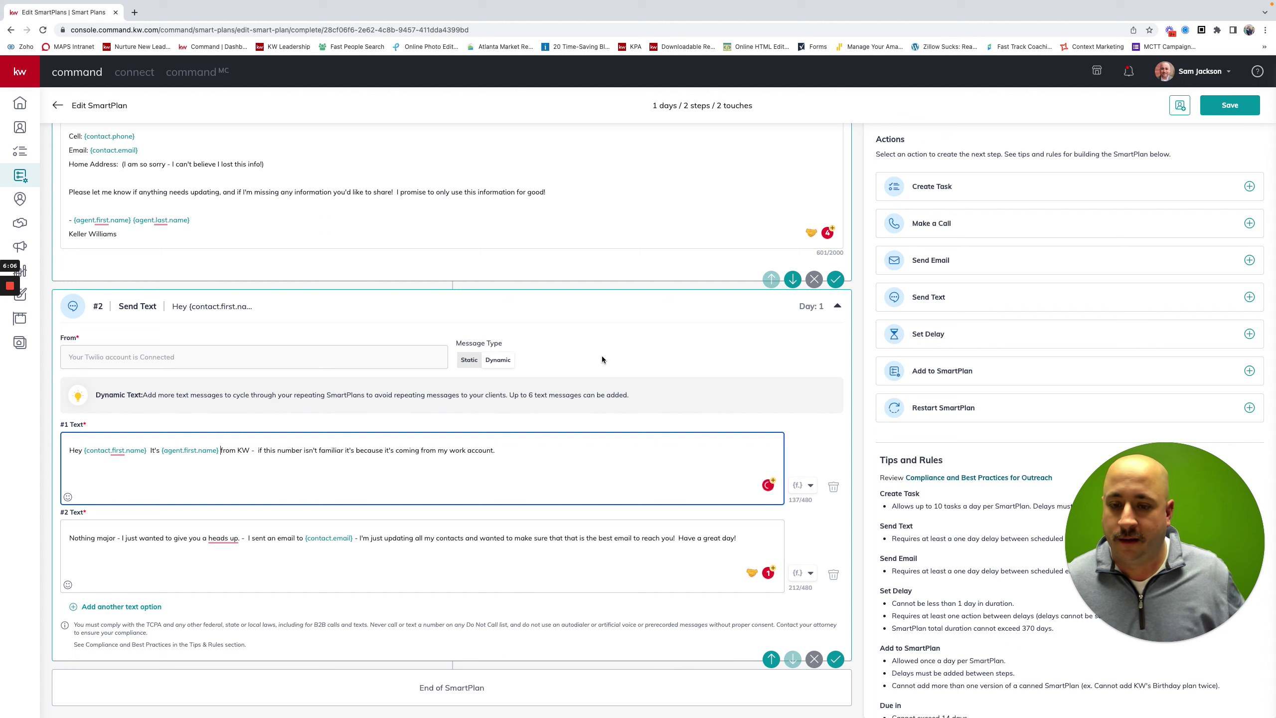
{"action": "left_click", "coordinate": [803, 485]}
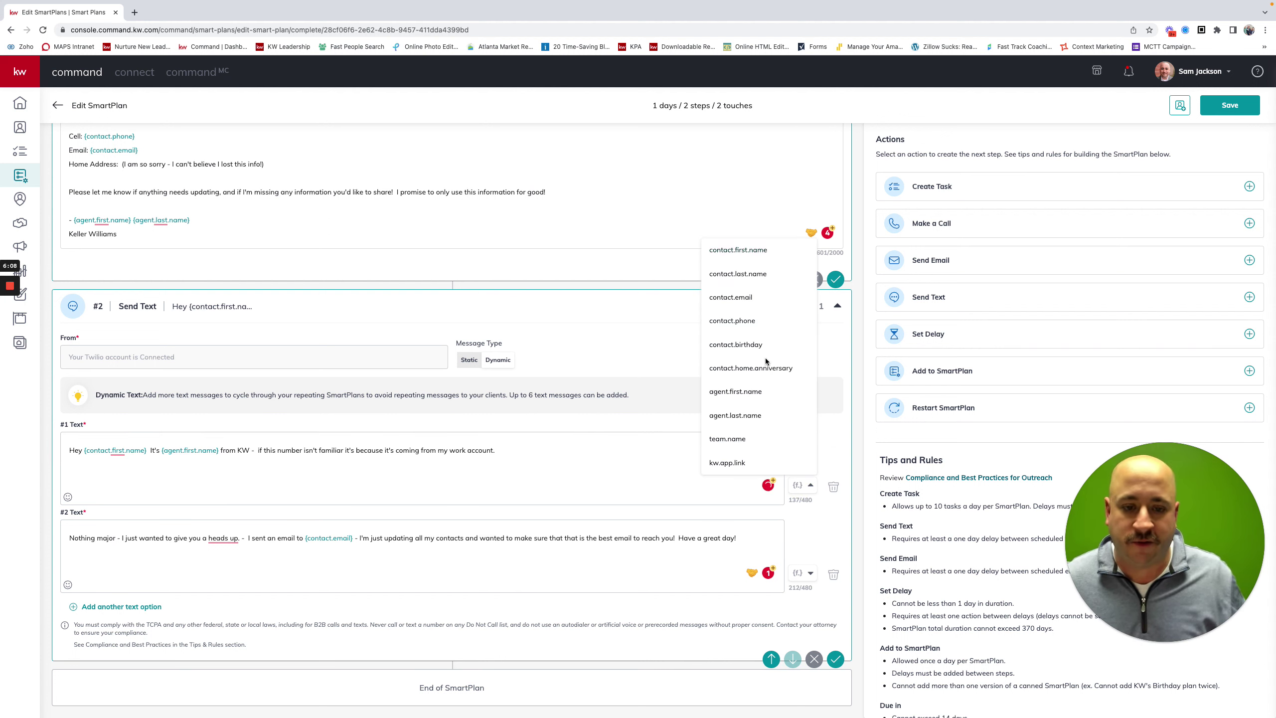
{"action": "left_click", "coordinate": [748, 415]}
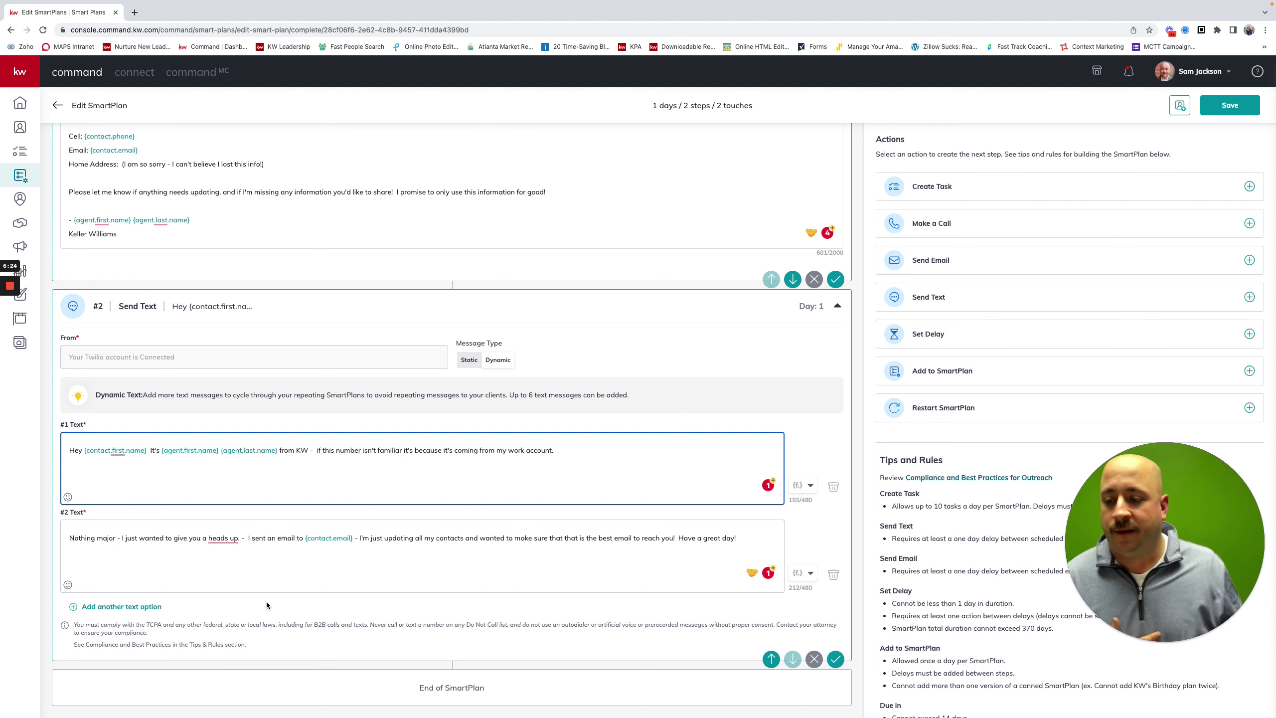
{"action": "left_click", "coordinate": [156, 552]}
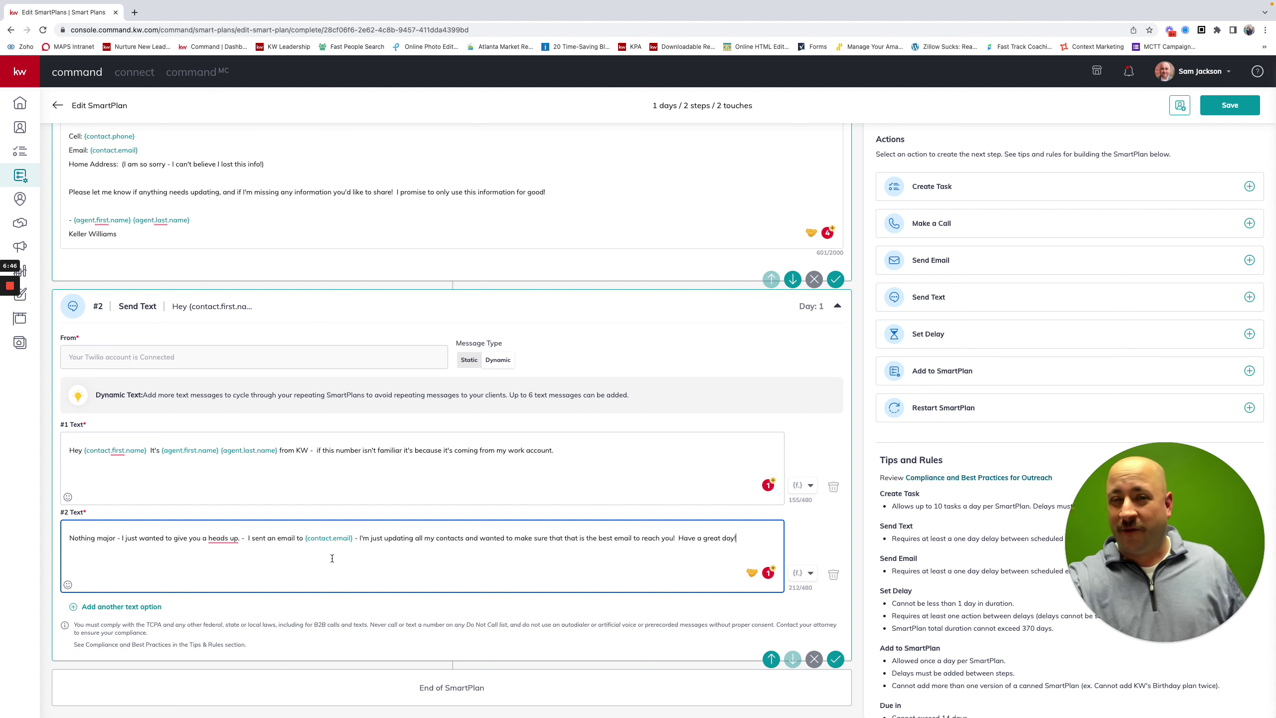
{"action": "scroll", "coordinate": [329, 555], "scroll_direction": "up", "scroll_amount": 5}
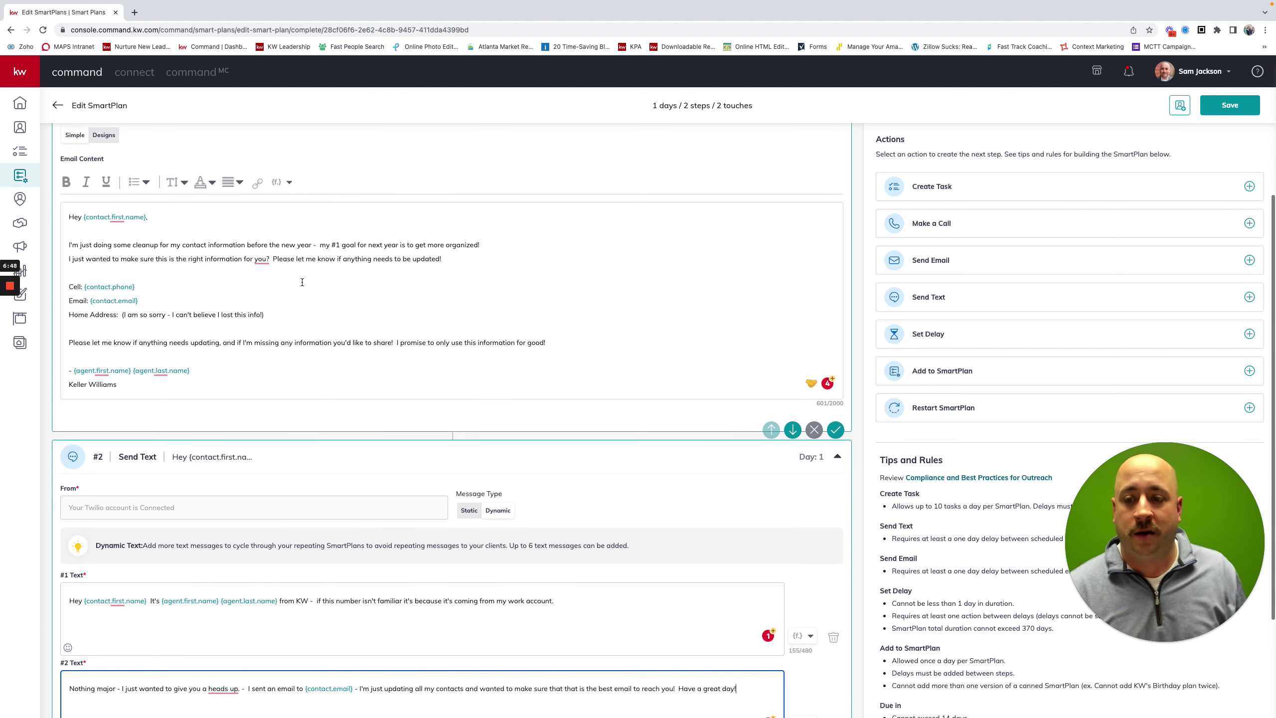